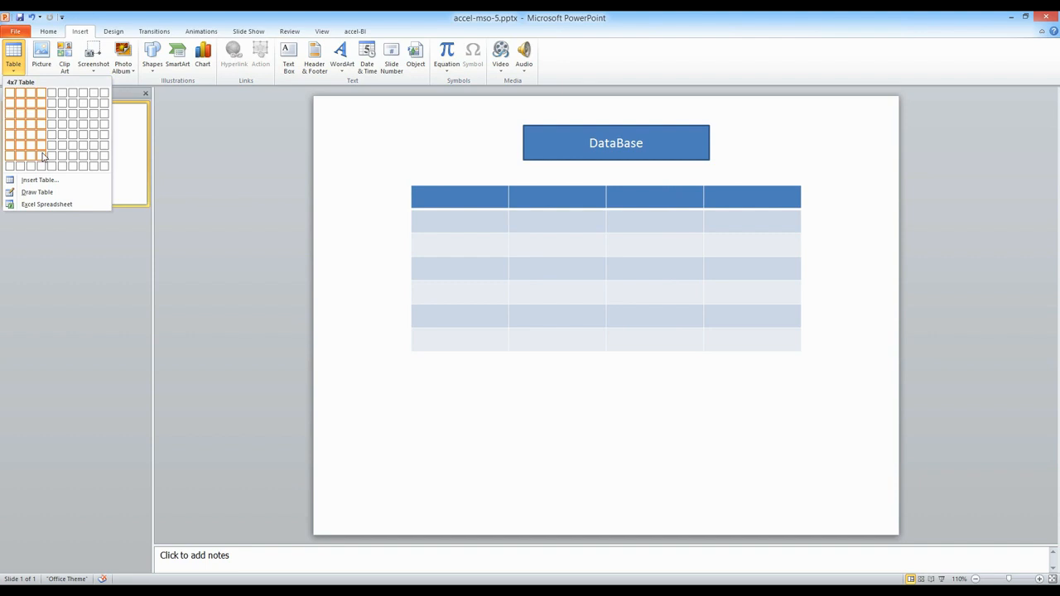
Insert a table with four columns and seven rows below the DataBase title.
click(43, 156)
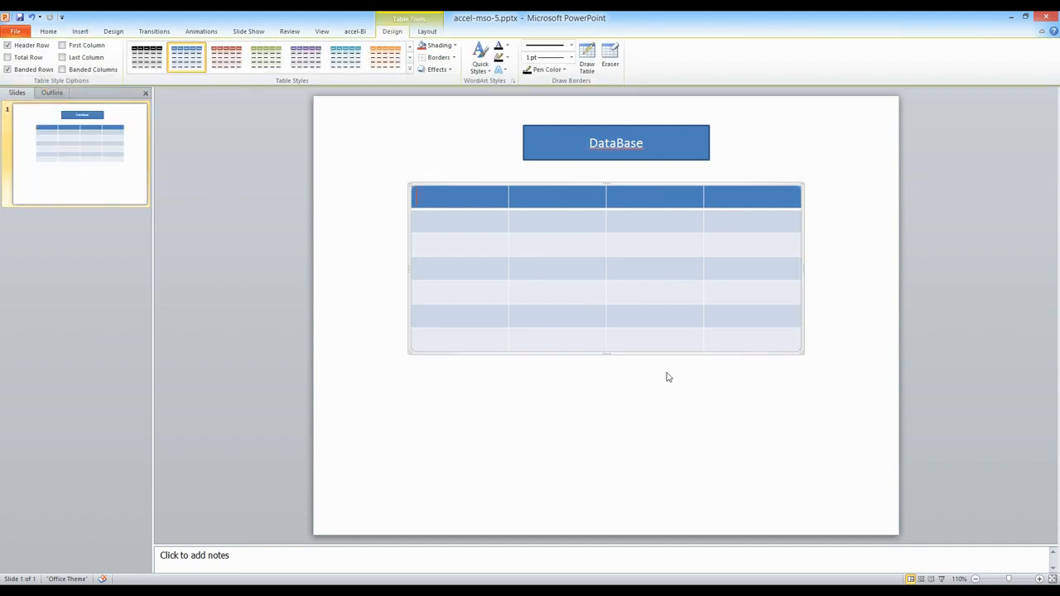
click(685, 404)
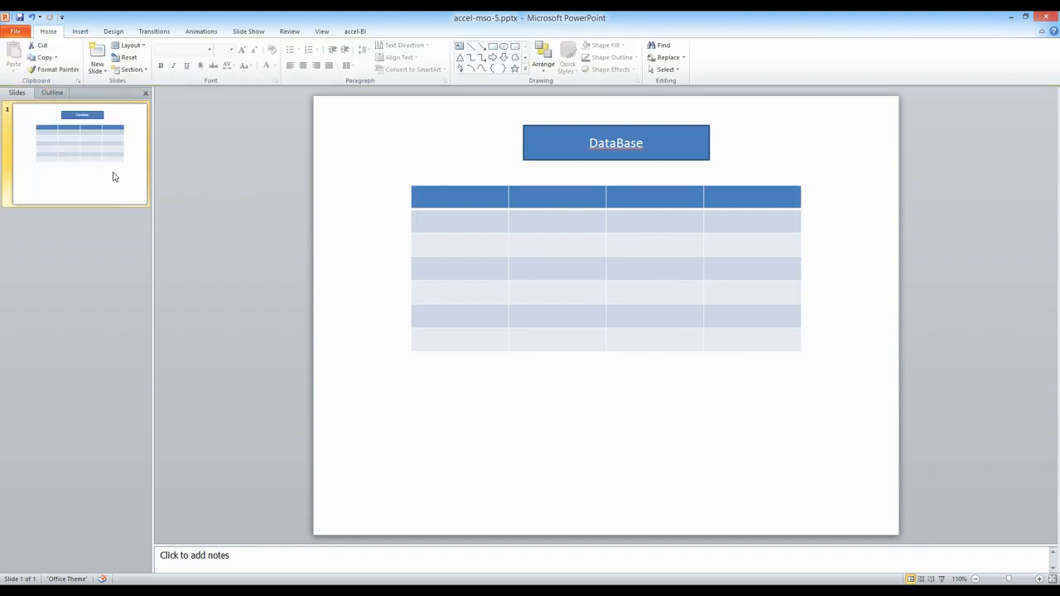
Copy slide 1 with the accel-BI slide commands and paste it twice to make three slides.
click(355, 31)
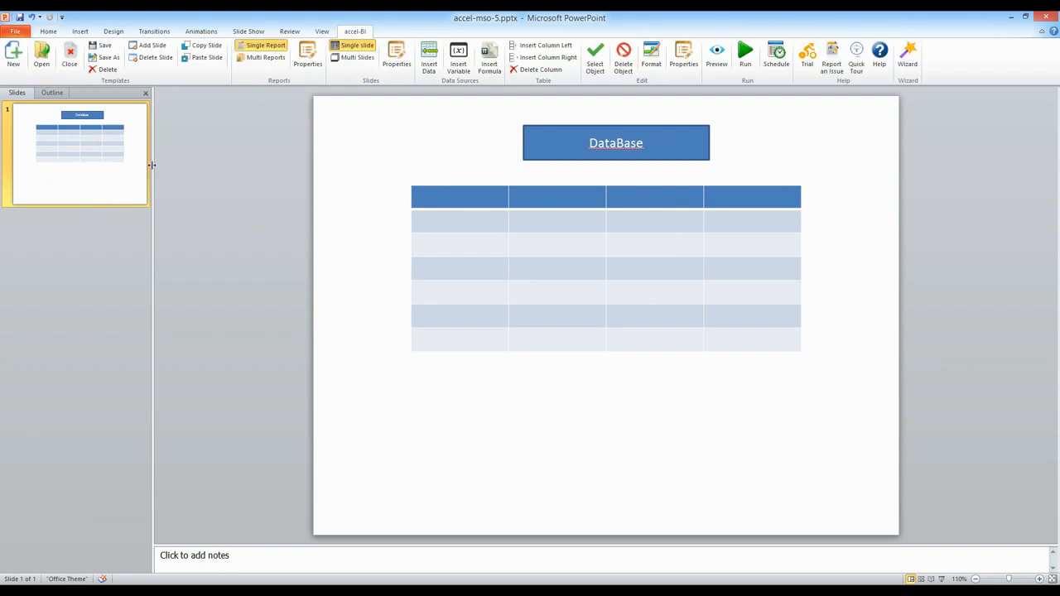
click(119, 203)
click(203, 48)
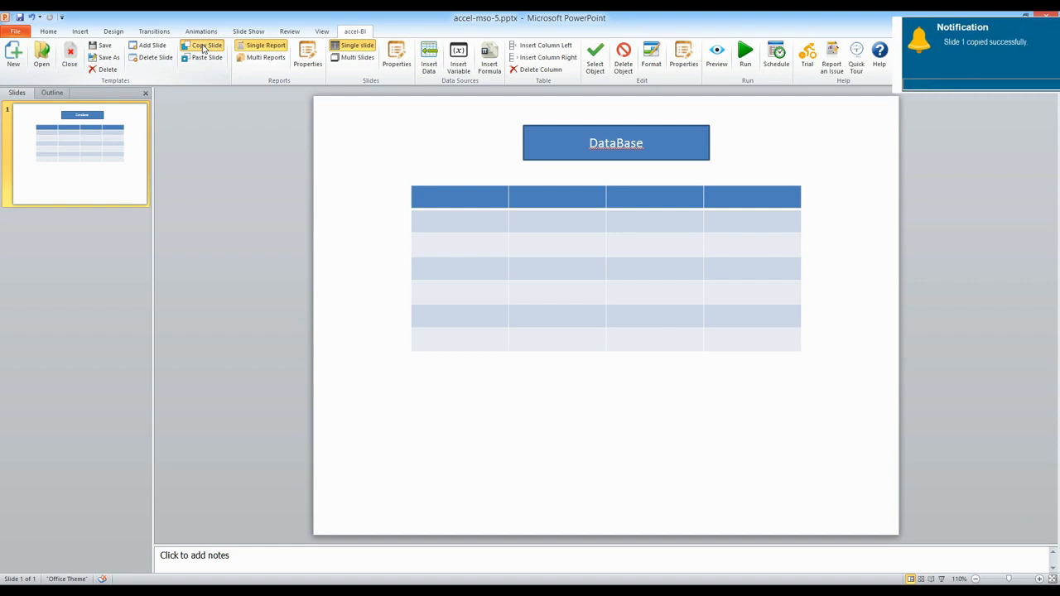
click(201, 59)
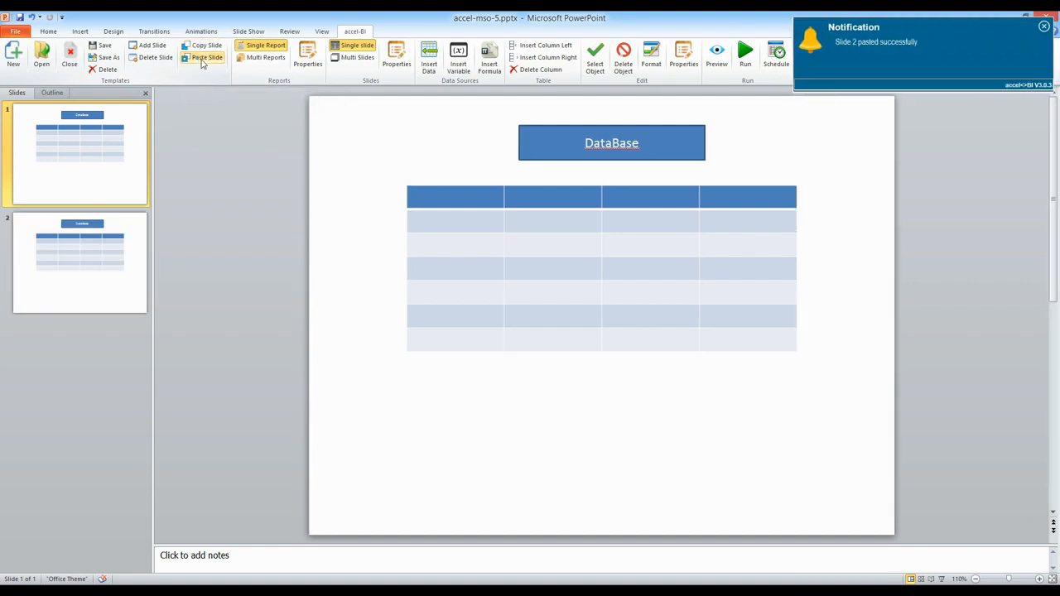
click(201, 60)
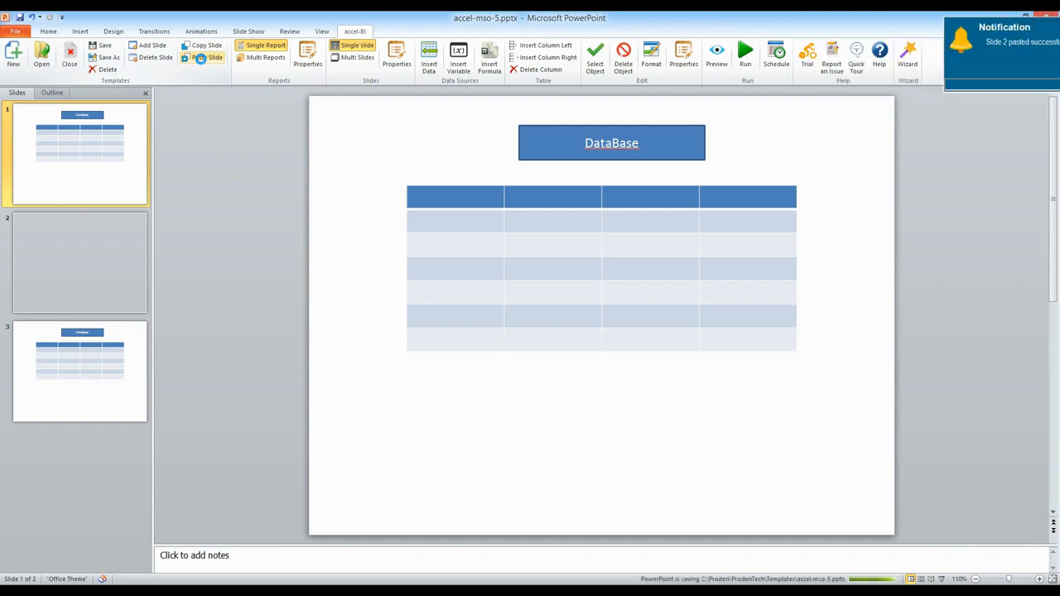
Replace the title text on slide 2 with "Excel File".
click(94, 272)
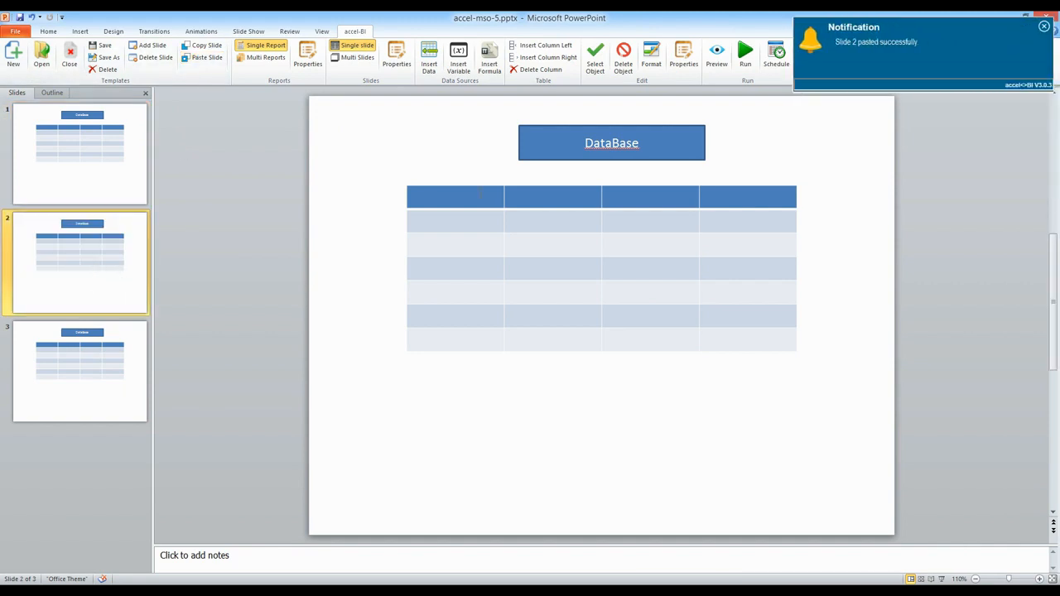
click(611, 144)
text(A)
key(BackSpace)
key(BackSpace)
key(BackSpace)
key(BackSpace)
key(BackSpace)
key(Delete)
key(Delete)
key(Delete)
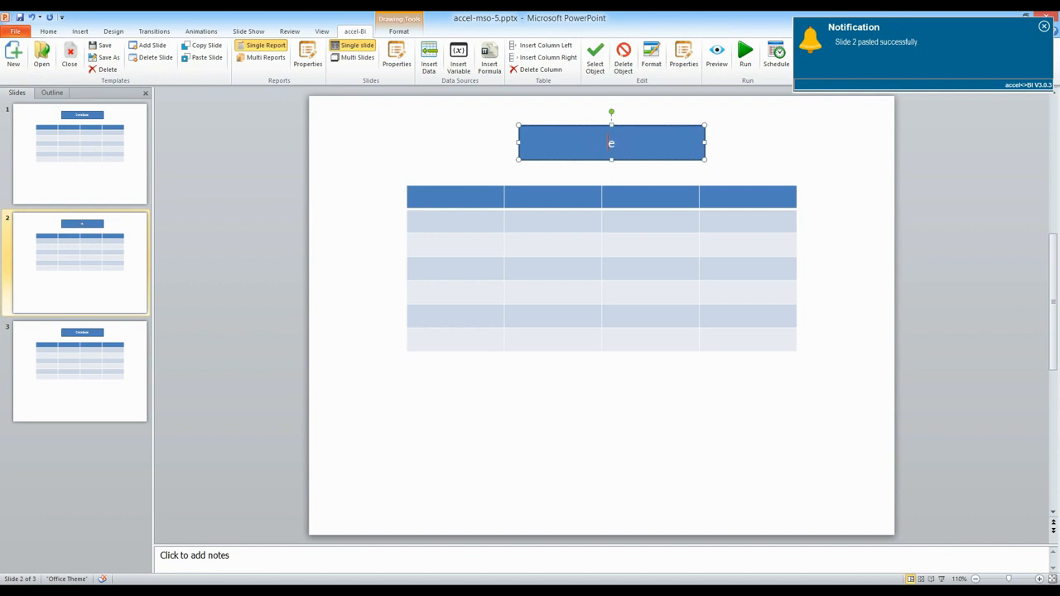
text(Excel Fil)
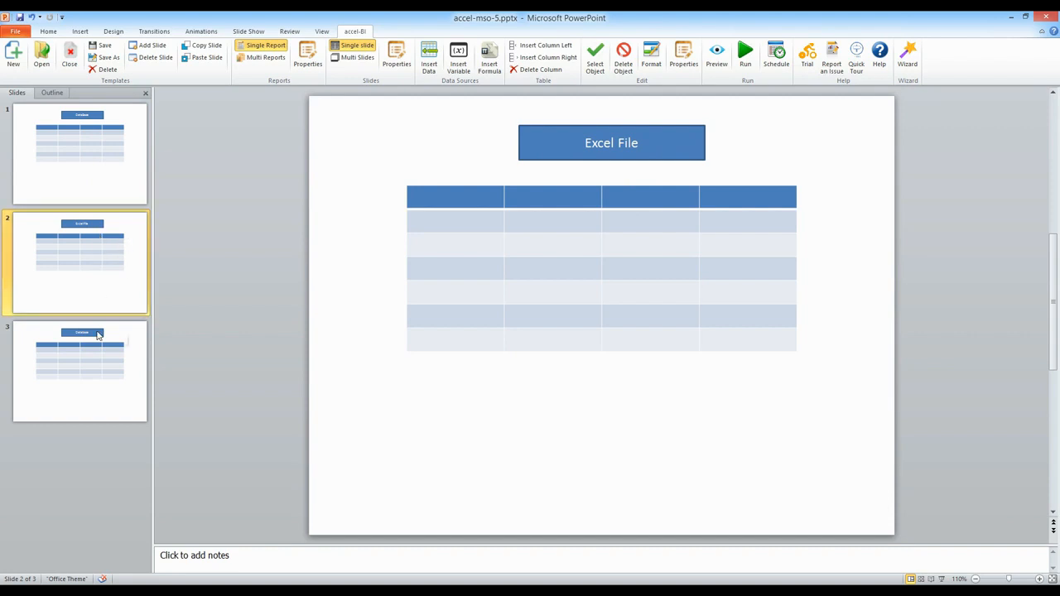
Correct the flagged spelling of the title on slide 1 to "Database".
click(97, 334)
click(91, 161)
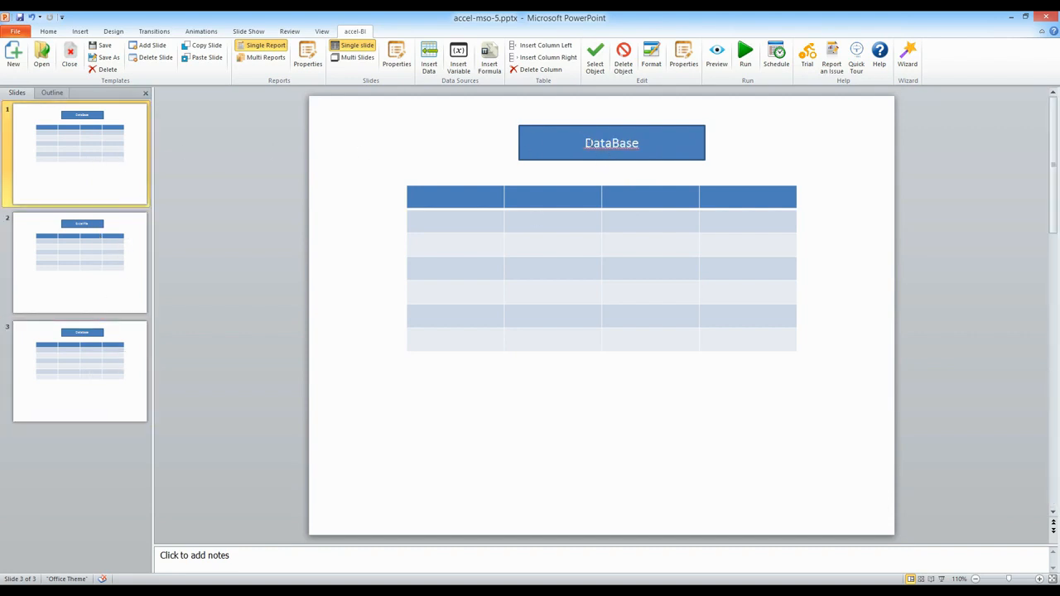
click(582, 141)
right_click(631, 143)
click(662, 150)
click(90, 160)
Replace the title text on slide 3 with "Delimited File".
click(90, 256)
click(81, 327)
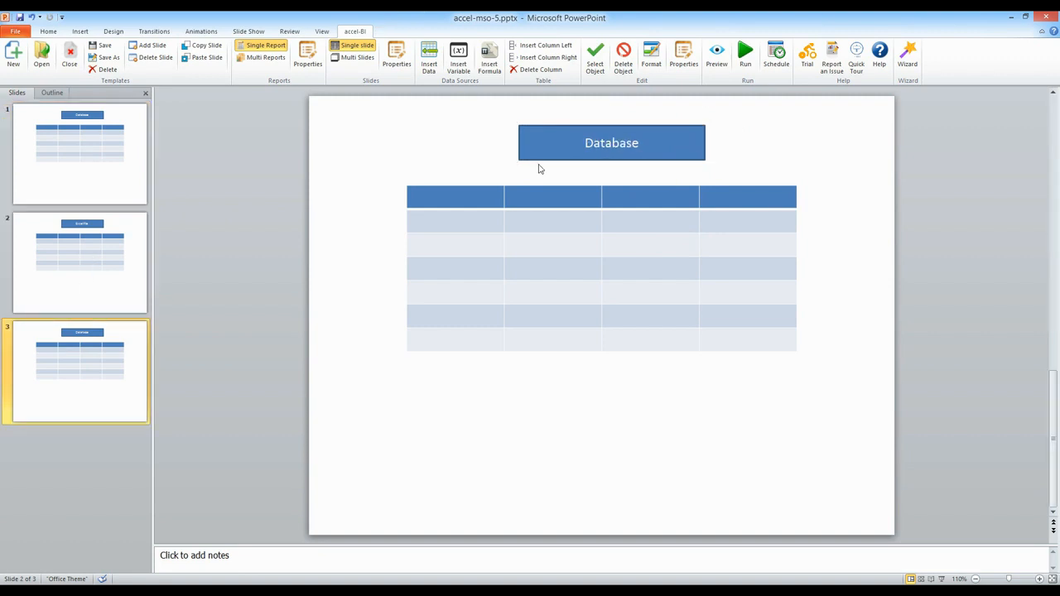
click(583, 146)
drag(583, 146, 703, 137)
key(BackSpace)
text(Delimited File)
click(94, 206)
Start a new out-of-box database data source for slide 1 using the Oracle in Oraclient driver.
click(103, 159)
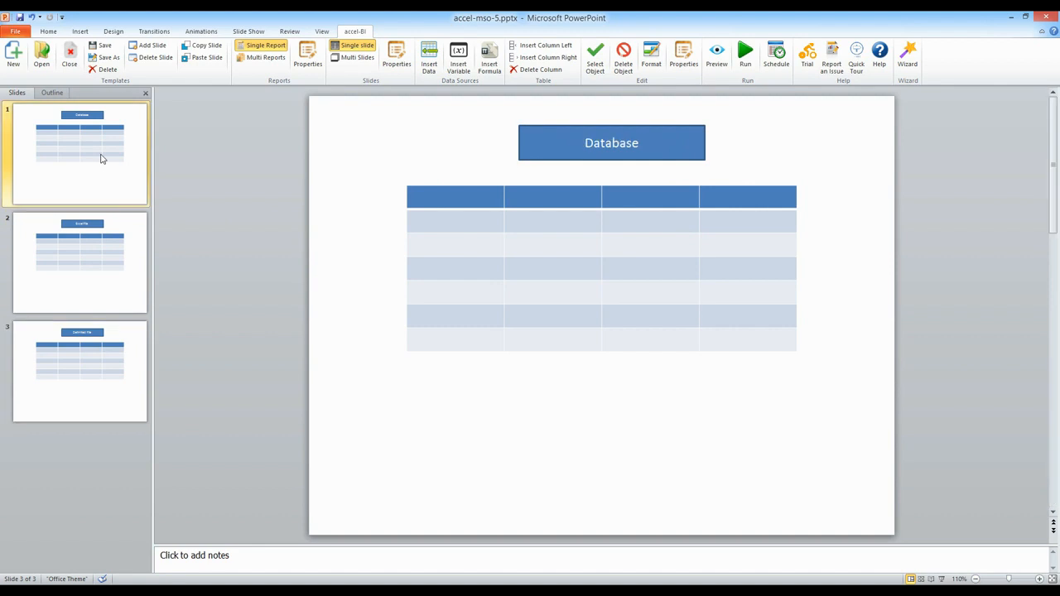
click(429, 58)
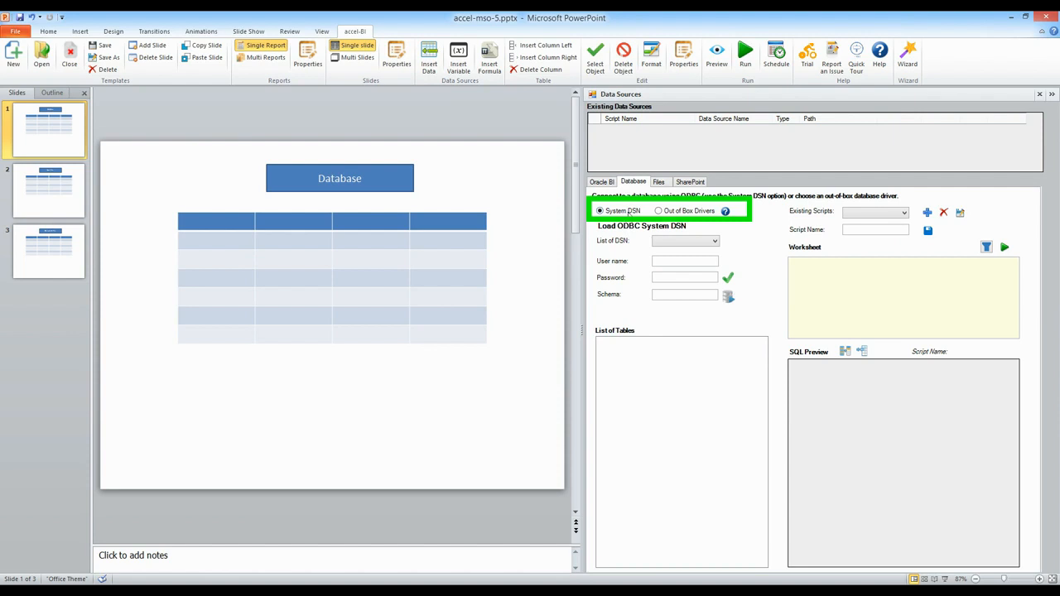
click(685, 214)
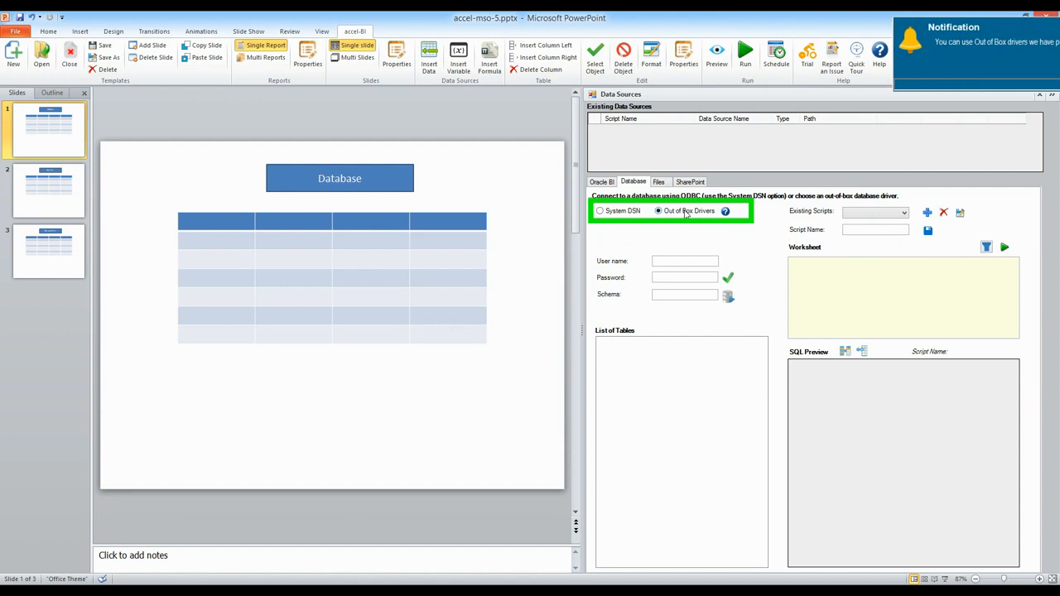
click(727, 240)
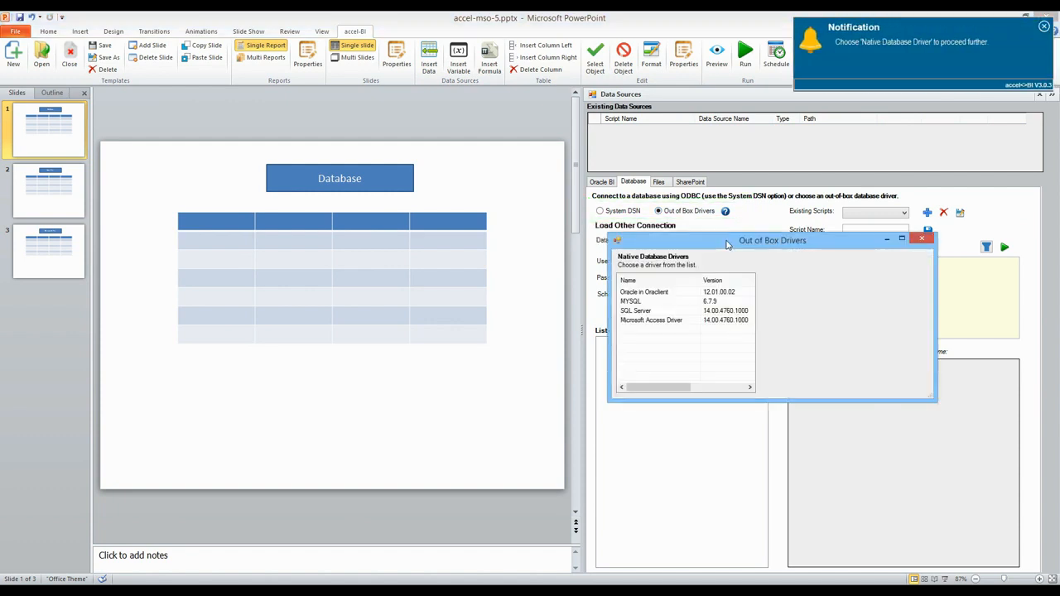
click(662, 293)
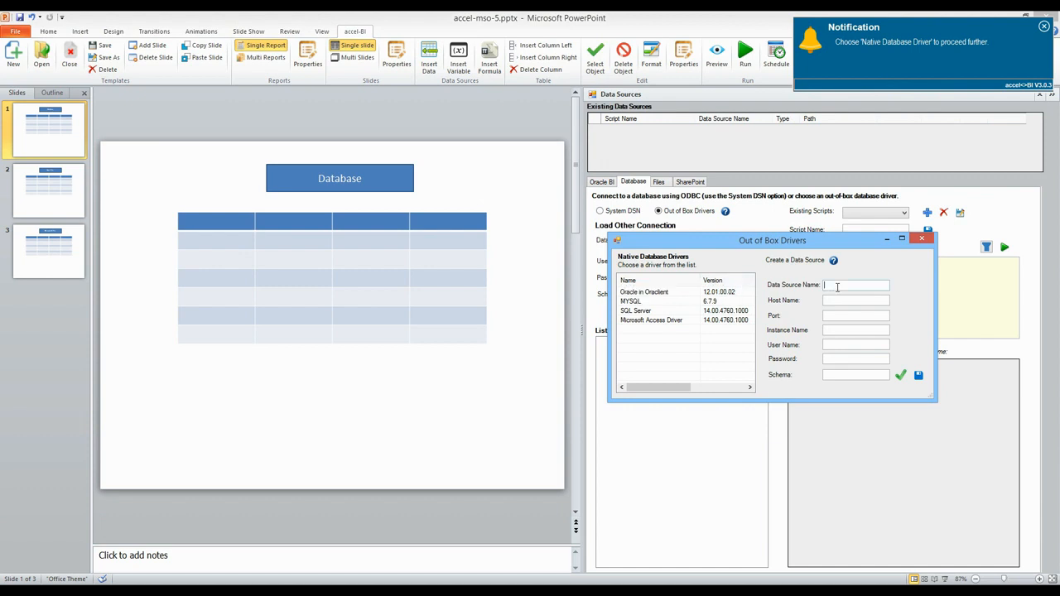
Set up data source SALES_US with host system14, port 1521, instance orcl, schema SALES_US, the user name and the password, test the connection and save it.
text(SALES_US)
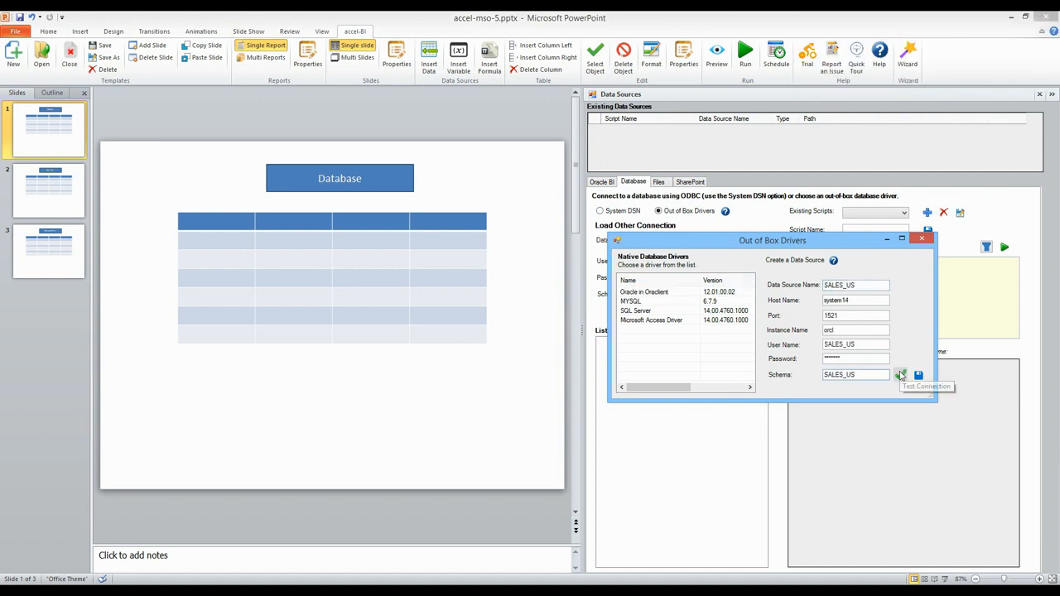
click(900, 375)
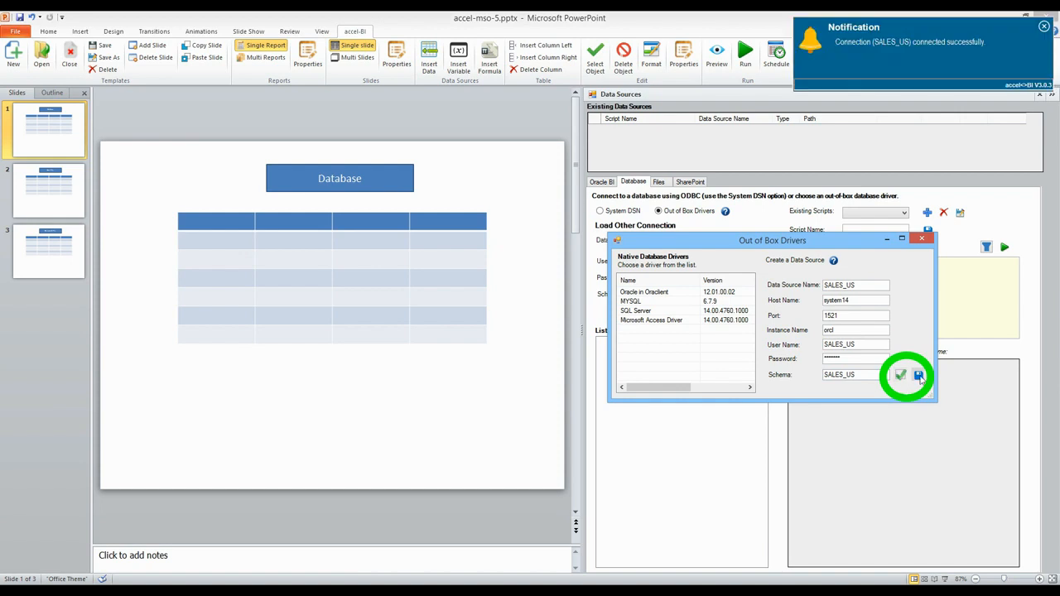
click(918, 375)
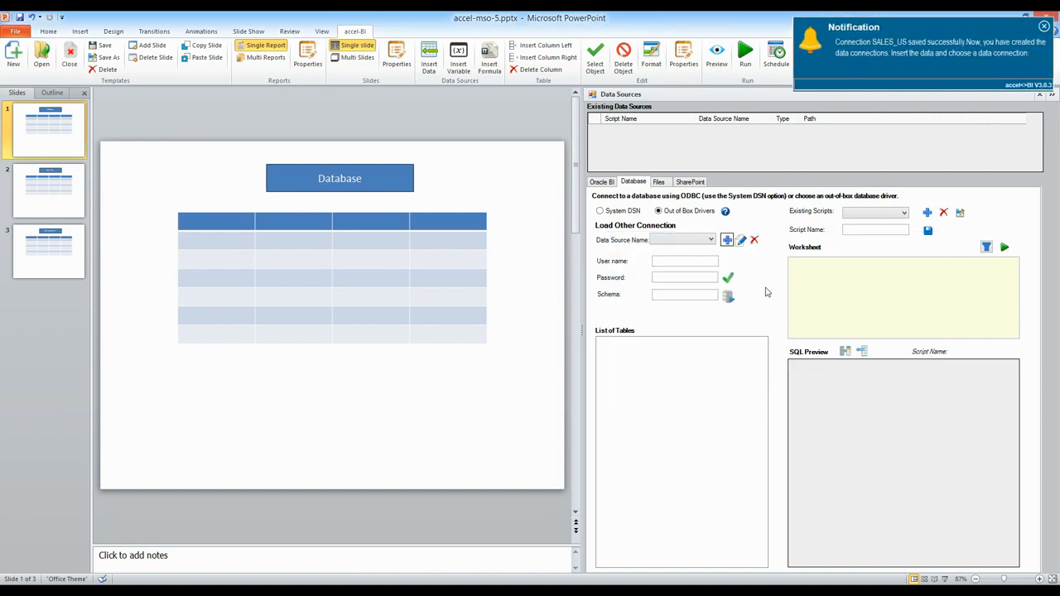
Choose the SALES_US data source and connect to the database to list its tables and views.
click(709, 240)
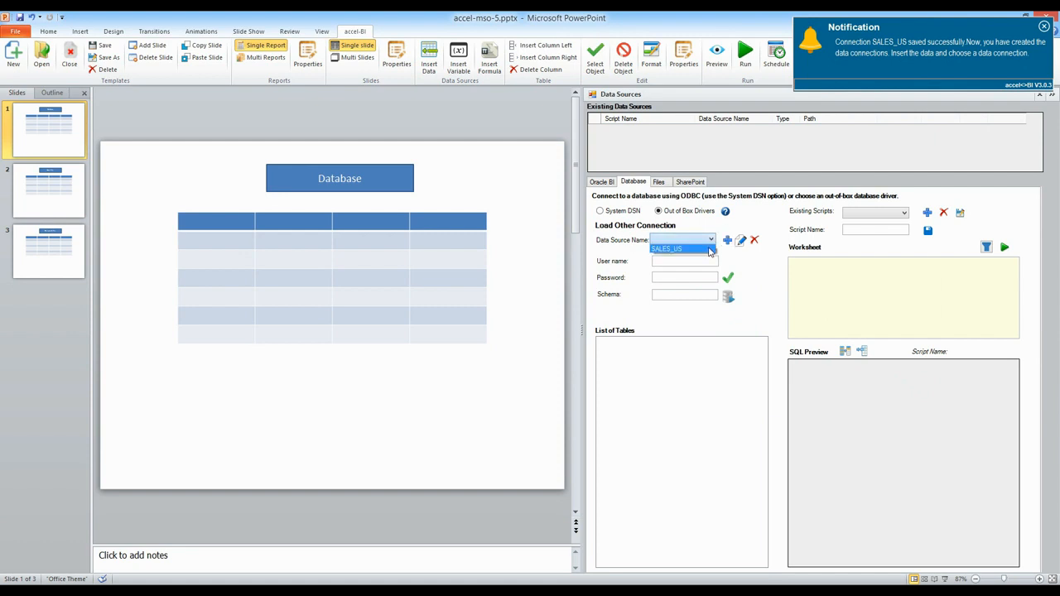
click(709, 249)
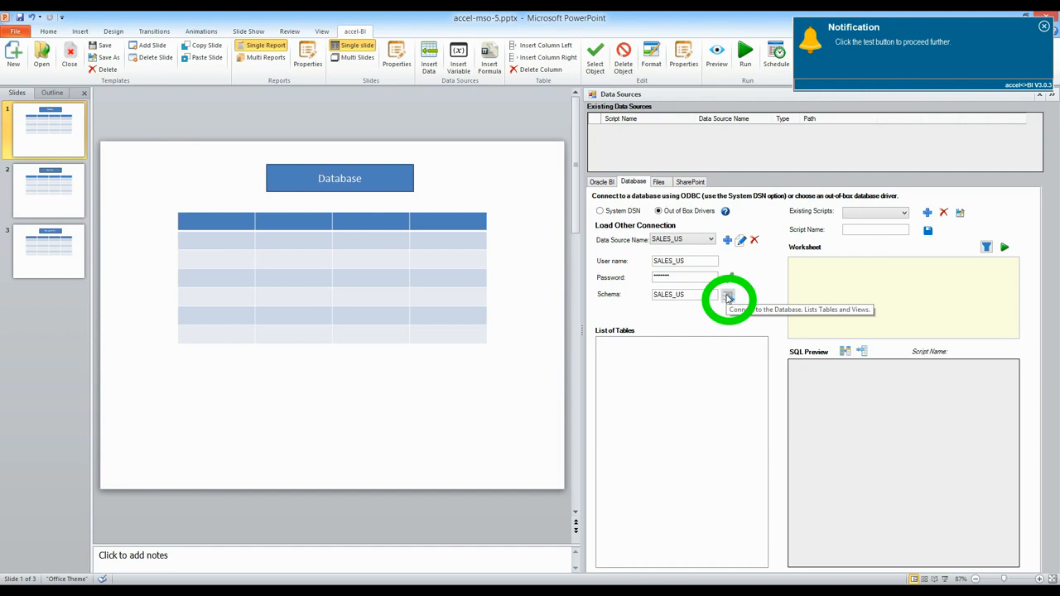
click(727, 298)
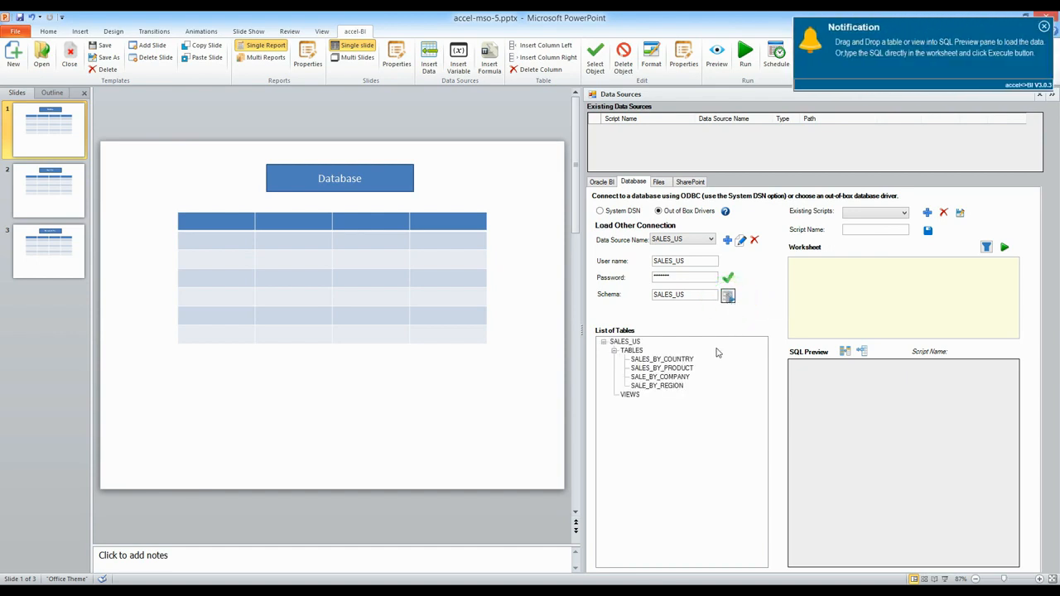
Load the SALES_BY_COUNTRY table into the SQL preview without adding any filters.
click(684, 361)
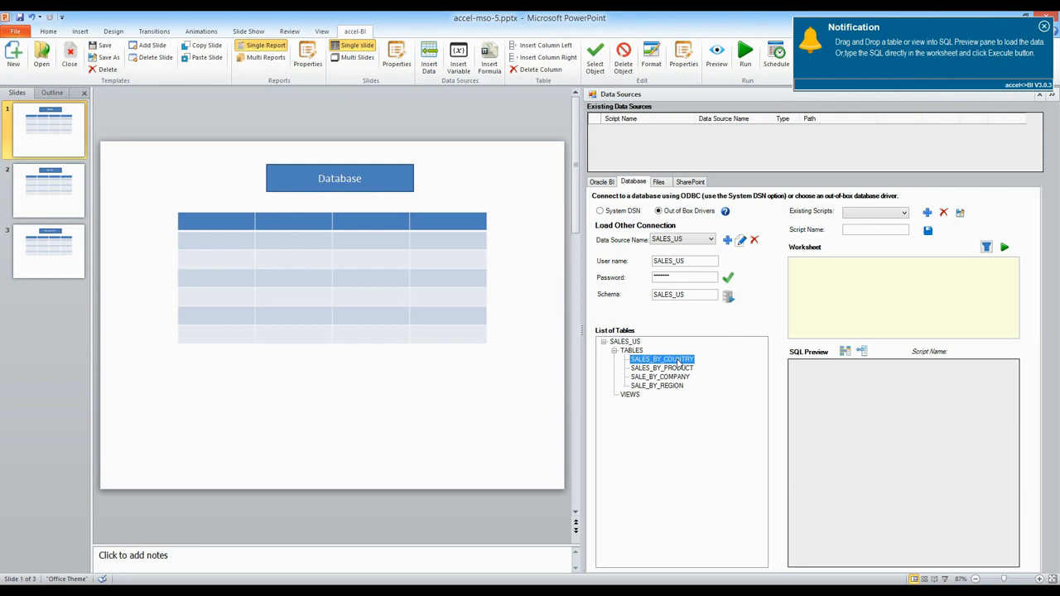
double_click(677, 362)
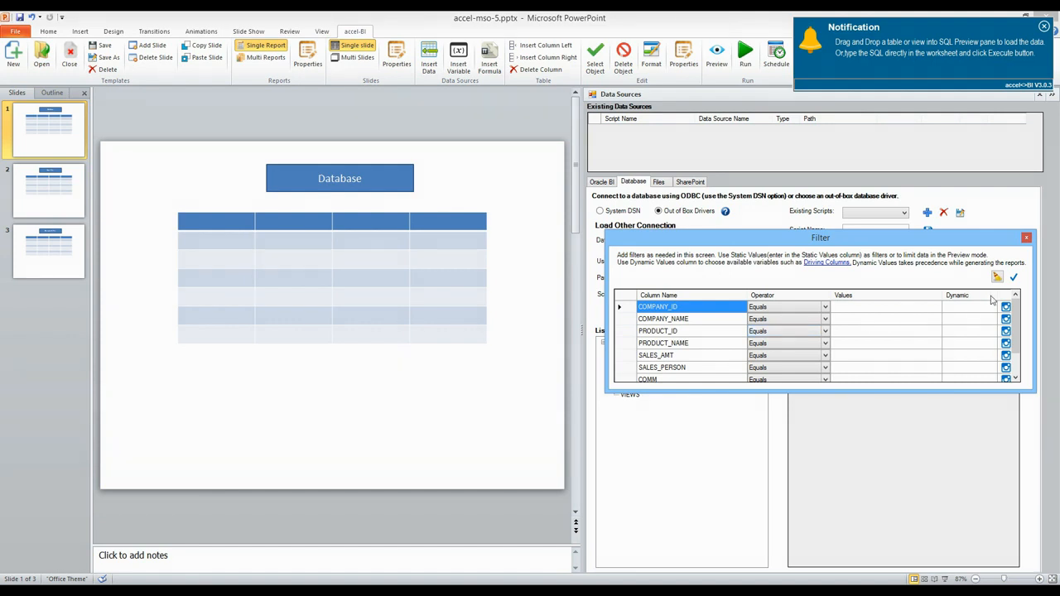
click(1014, 282)
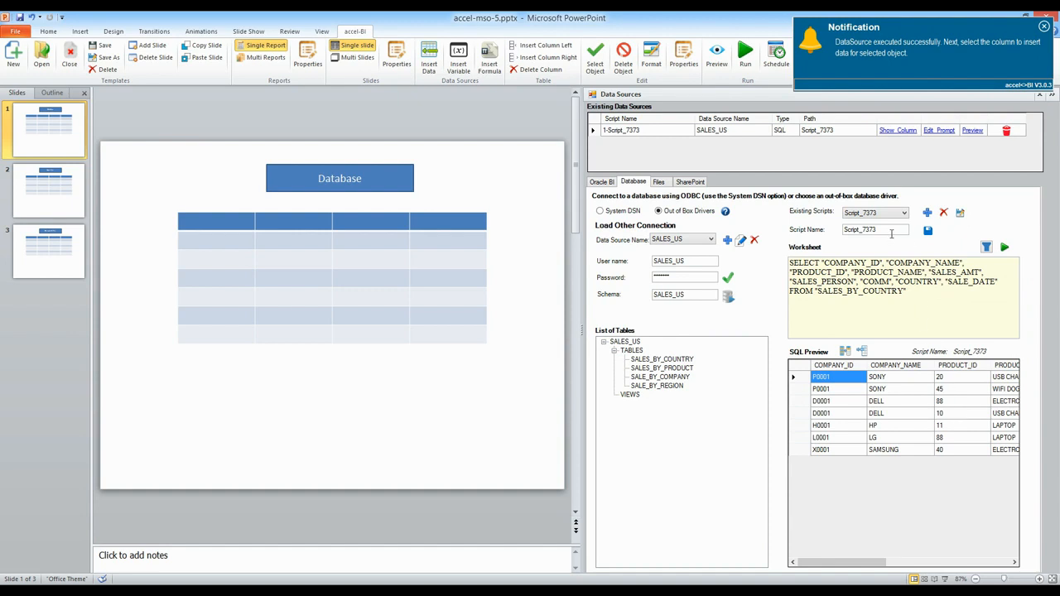
Rename the script as Database_Script and save it.
drag(890, 231, 837, 233)
text(Database_Script)
click(927, 230)
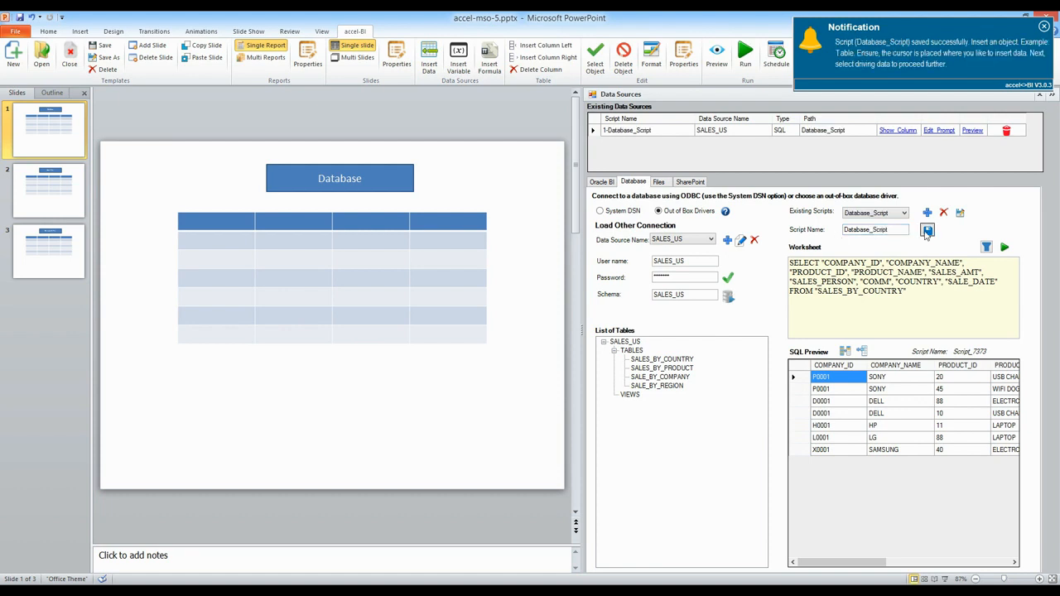
Insert the COMPANY_NAME, PRODUCT_NAME and SALES_AMT data columns into the first three header cells of the slide table.
click(222, 235)
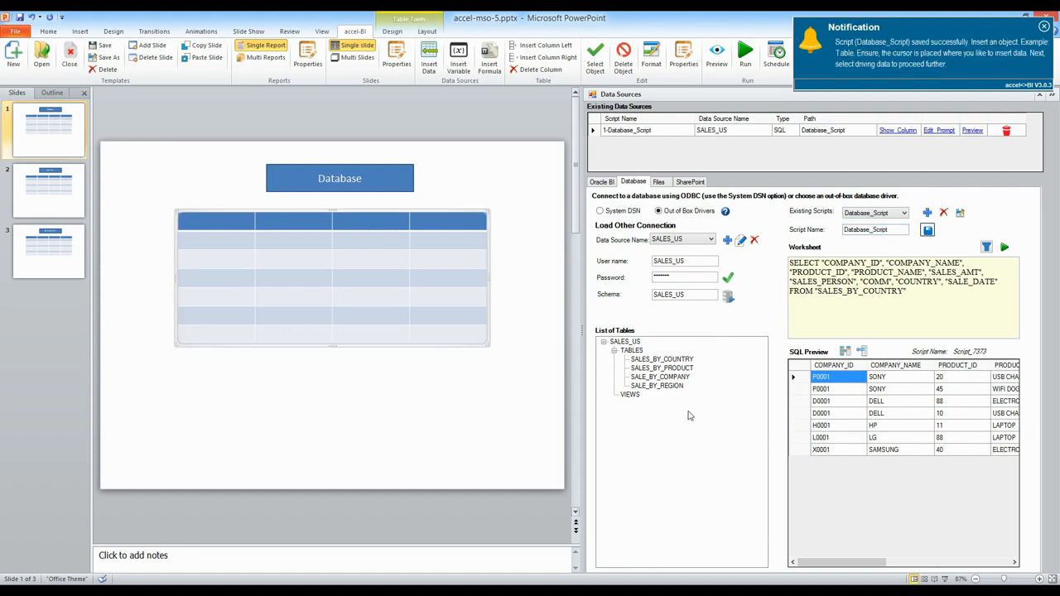
click(887, 378)
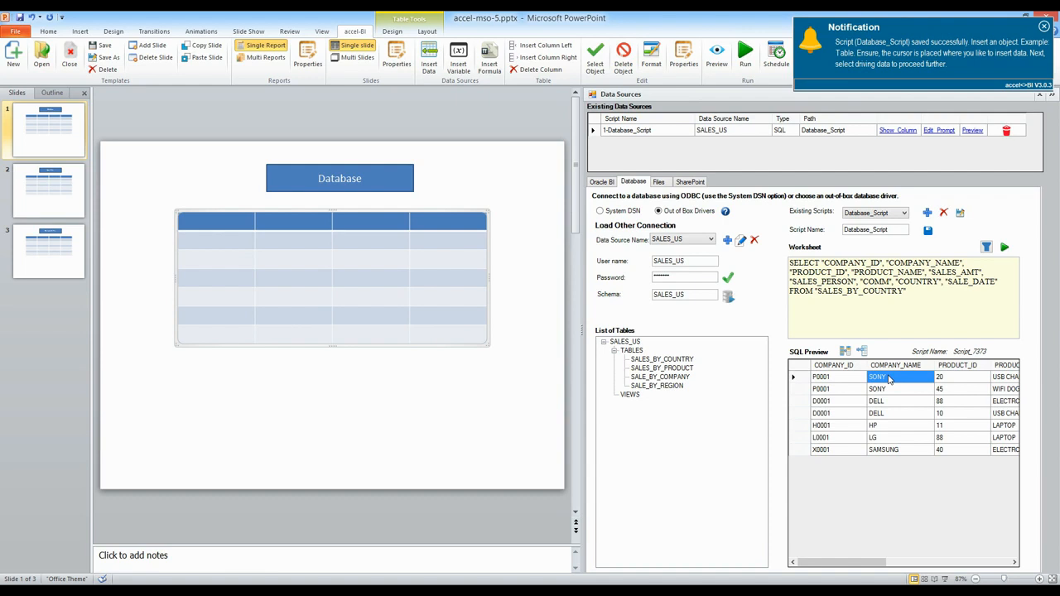
click(845, 352)
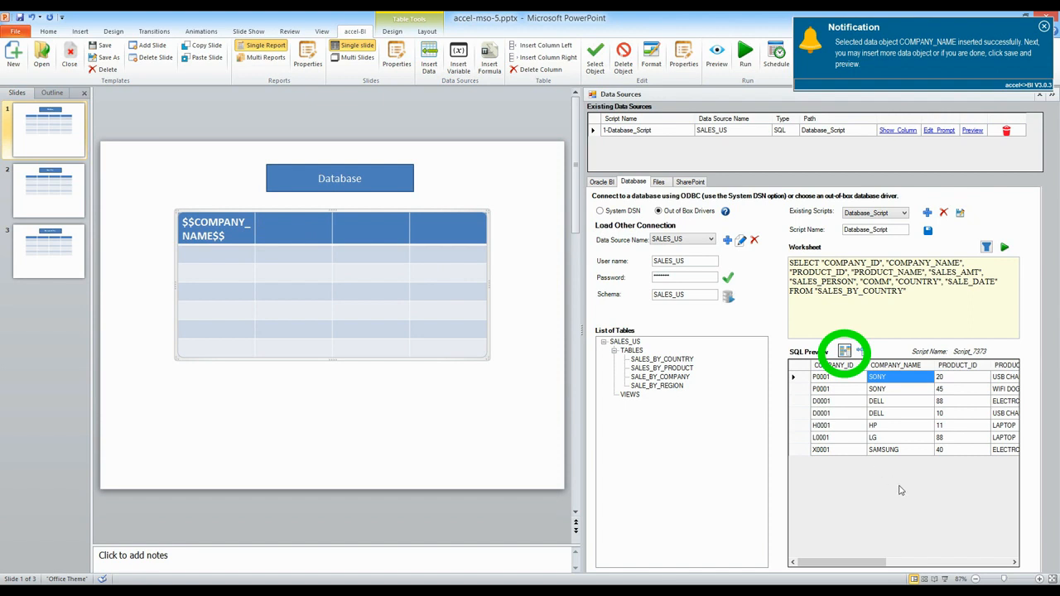
drag(841, 563, 920, 564)
click(844, 352)
click(887, 378)
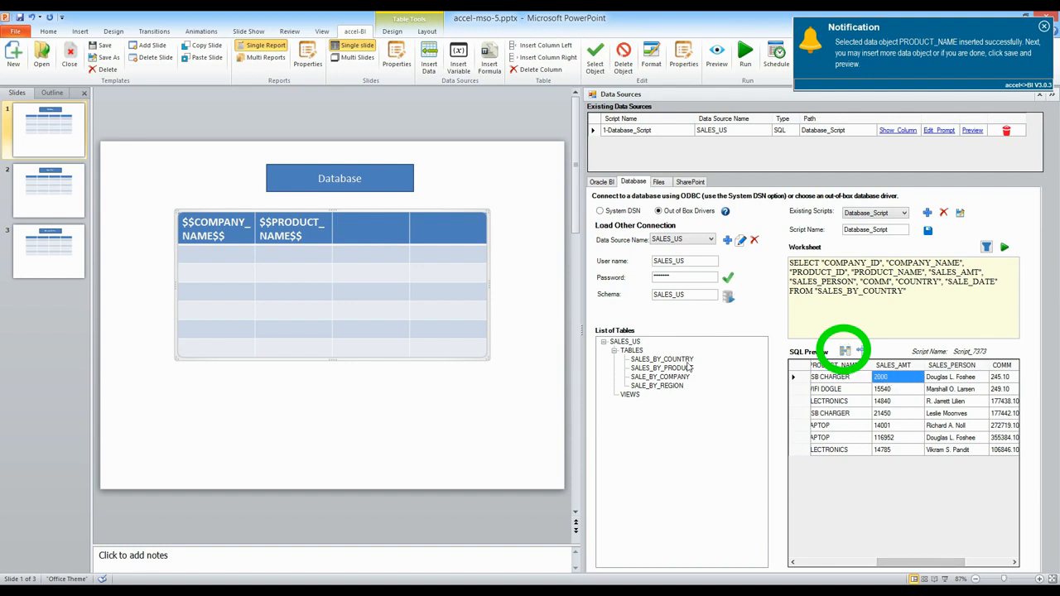
click(845, 351)
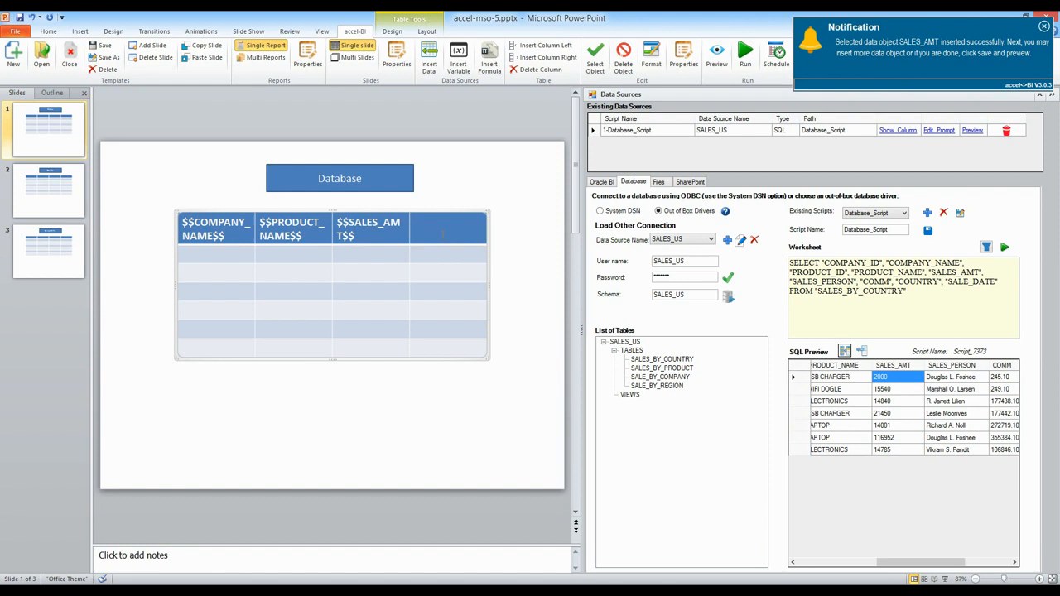
Add a Sum formula over cells C1:C5 in the last cell of the SALES_AMT column.
click(489, 58)
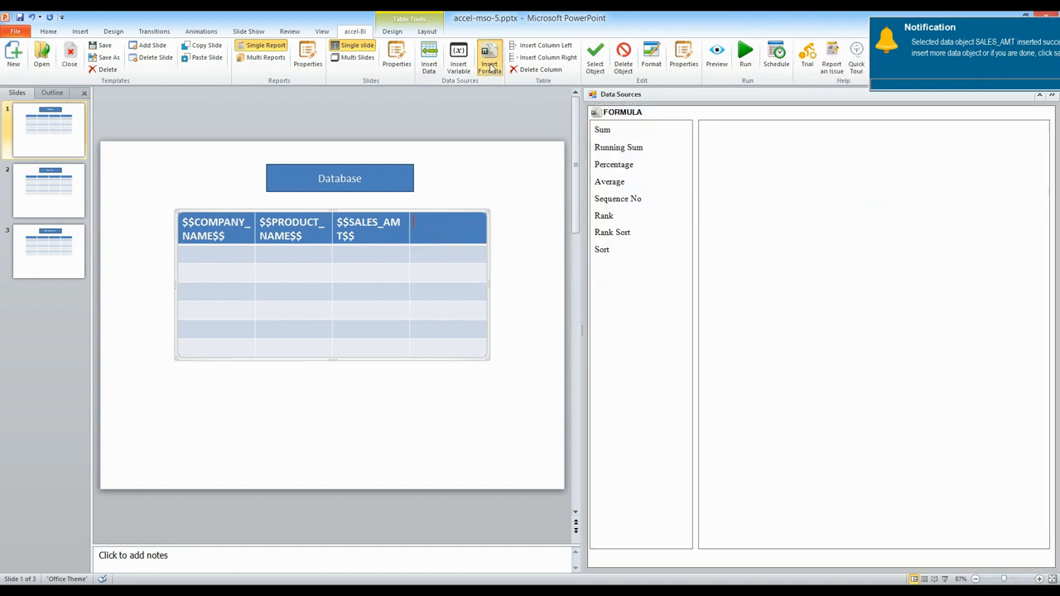
click(603, 130)
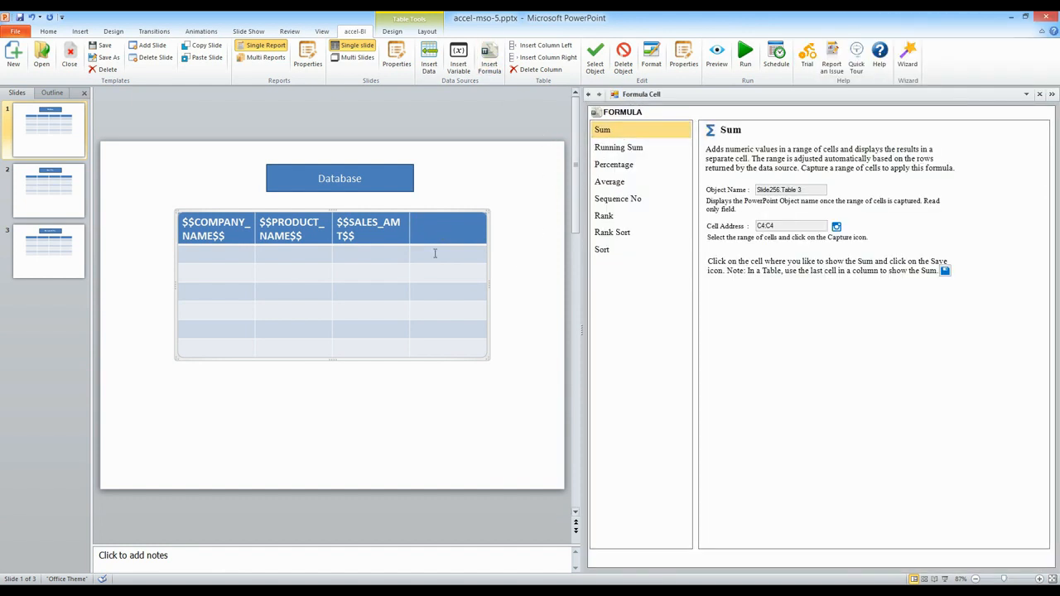
drag(369, 263, 369, 331)
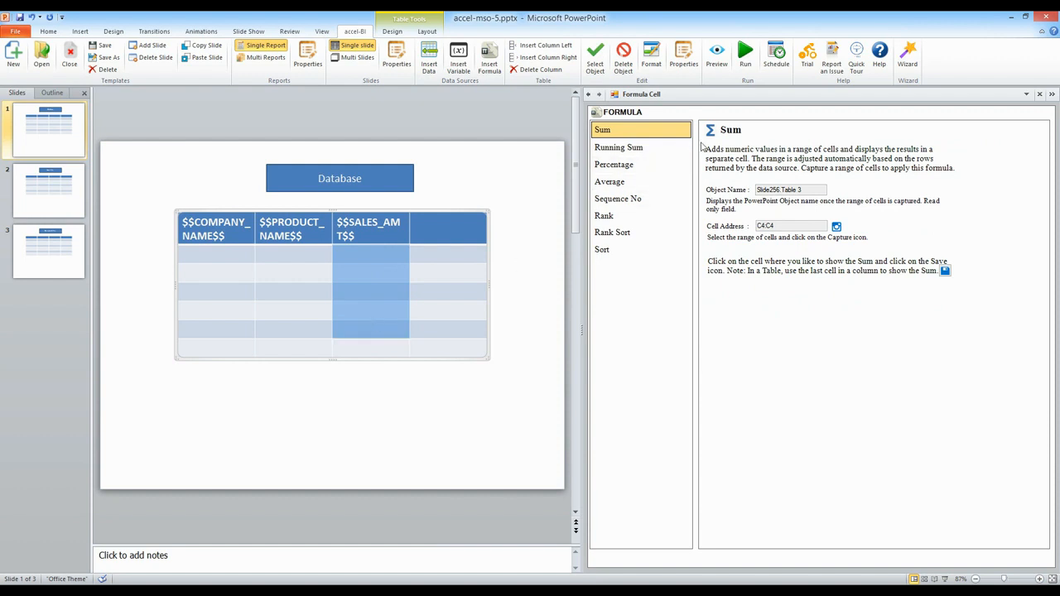
click(836, 227)
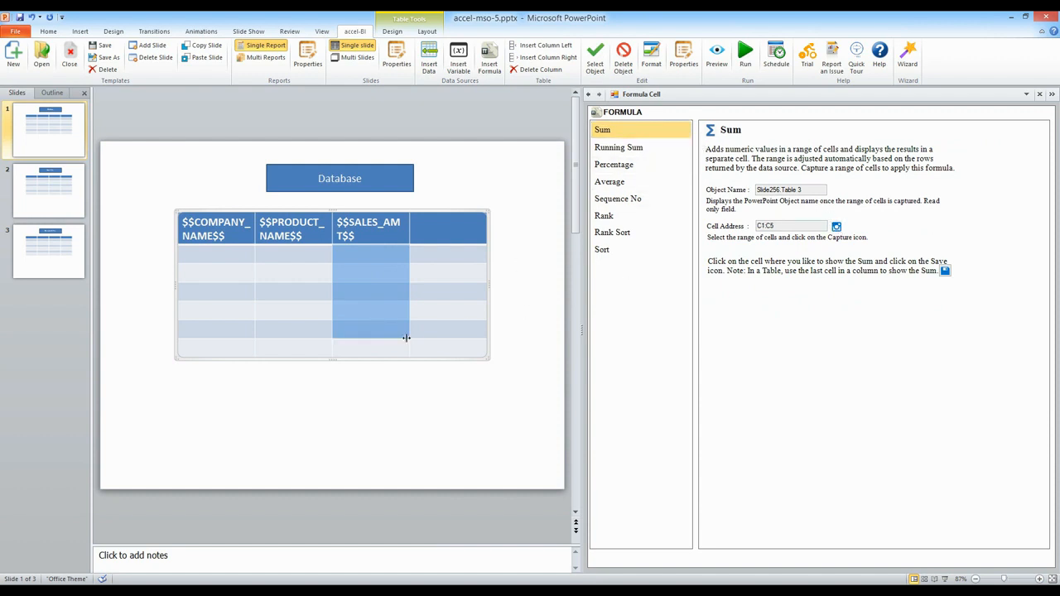
click(336, 348)
click(945, 271)
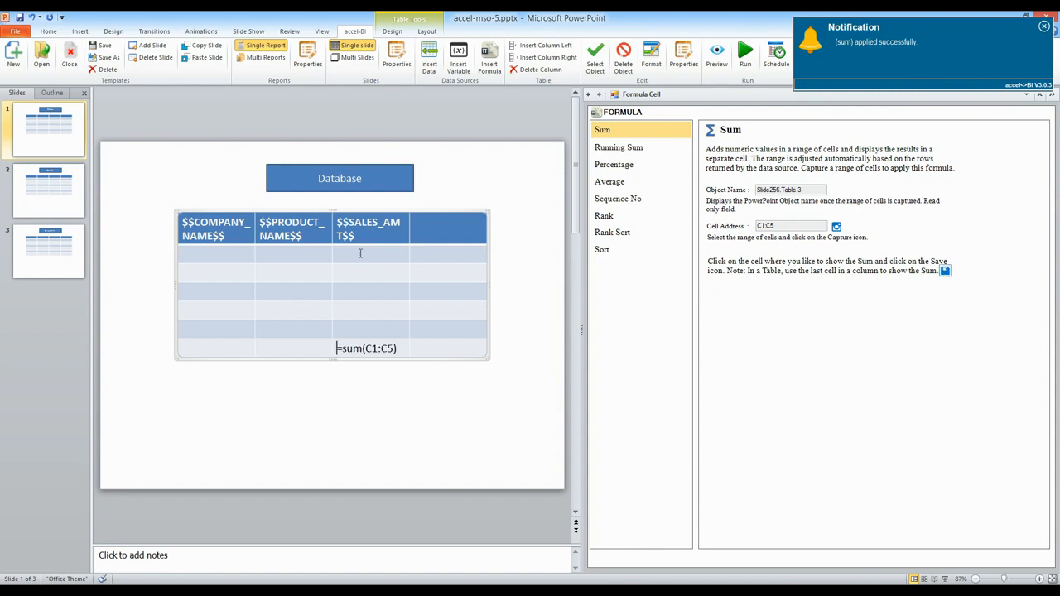
Add a Percentage formula column titled Percentage in the fourth header cell, with numerator C1:C5 and denominator C6:C6.
click(608, 167)
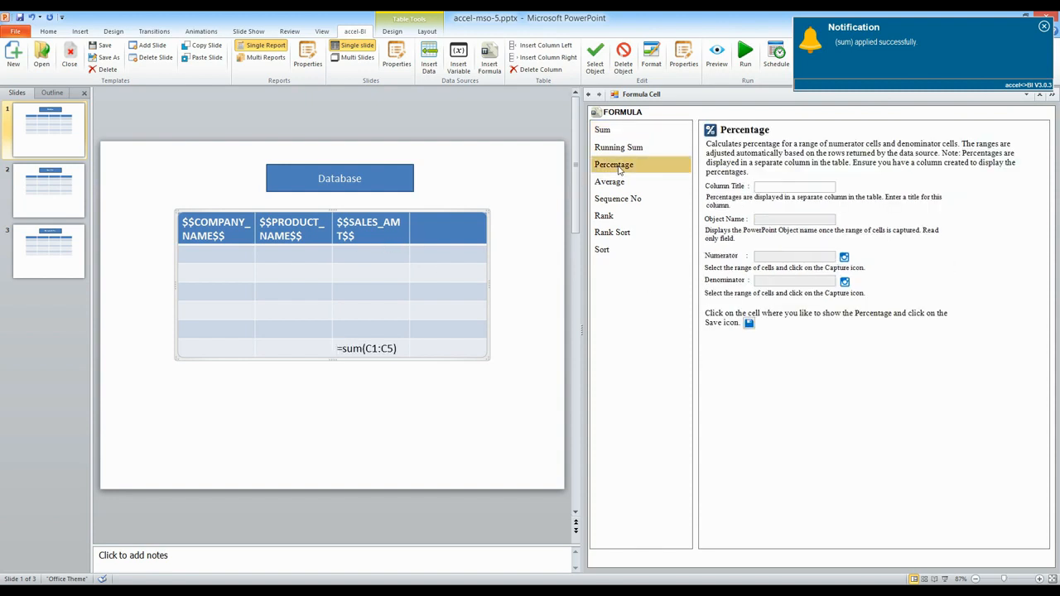
click(778, 185)
text(Percentage)
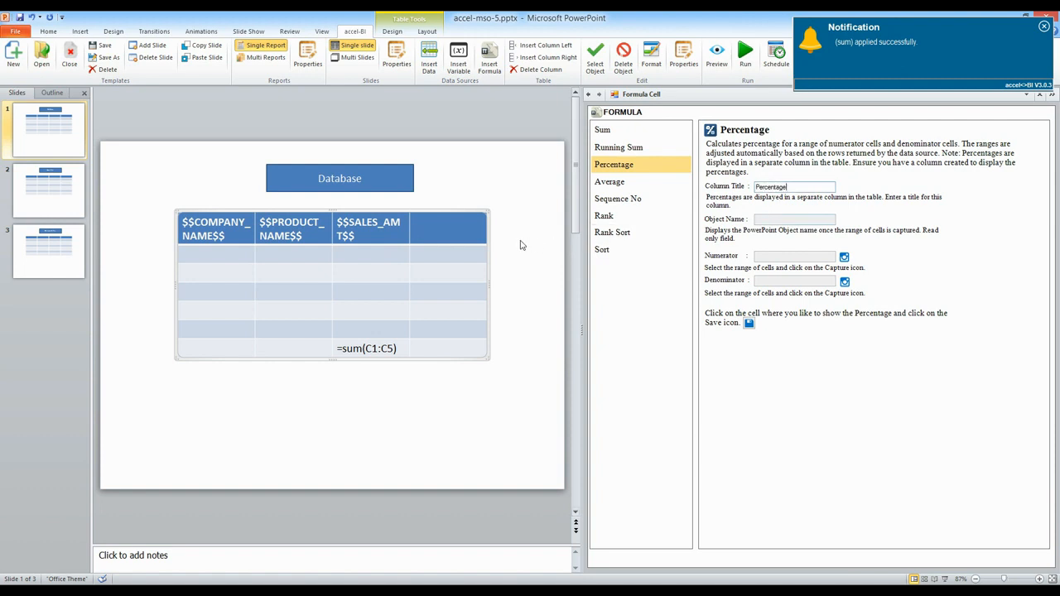
drag(382, 257, 381, 327)
click(844, 256)
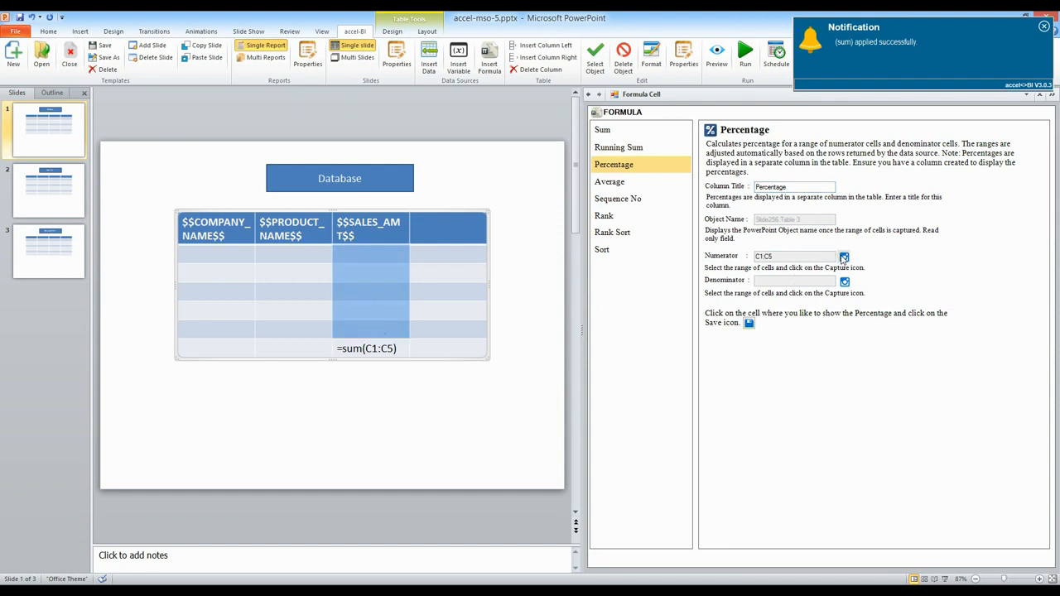
click(382, 349)
click(844, 282)
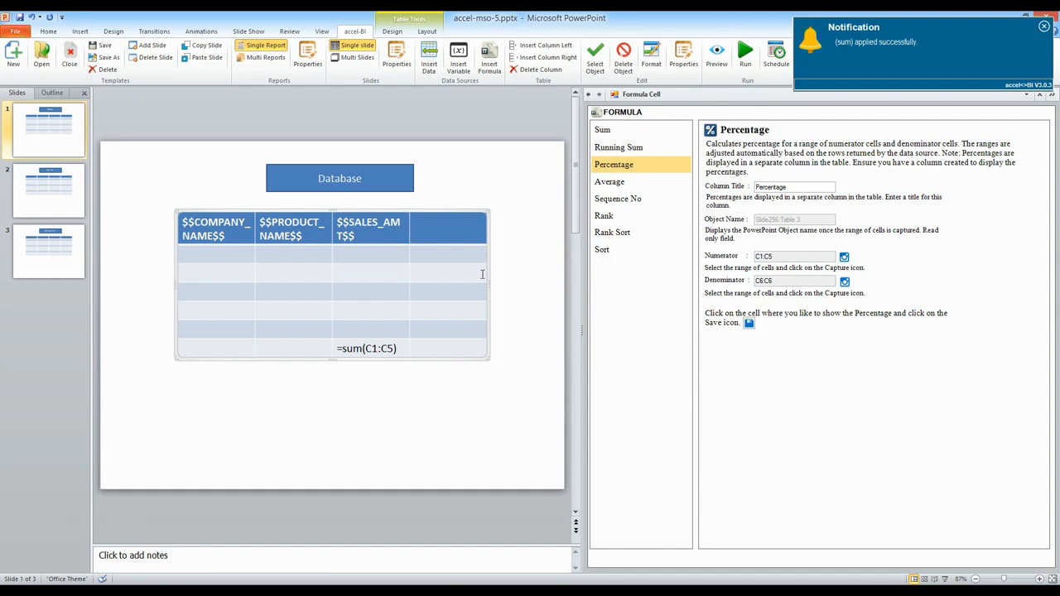
click(443, 233)
click(749, 324)
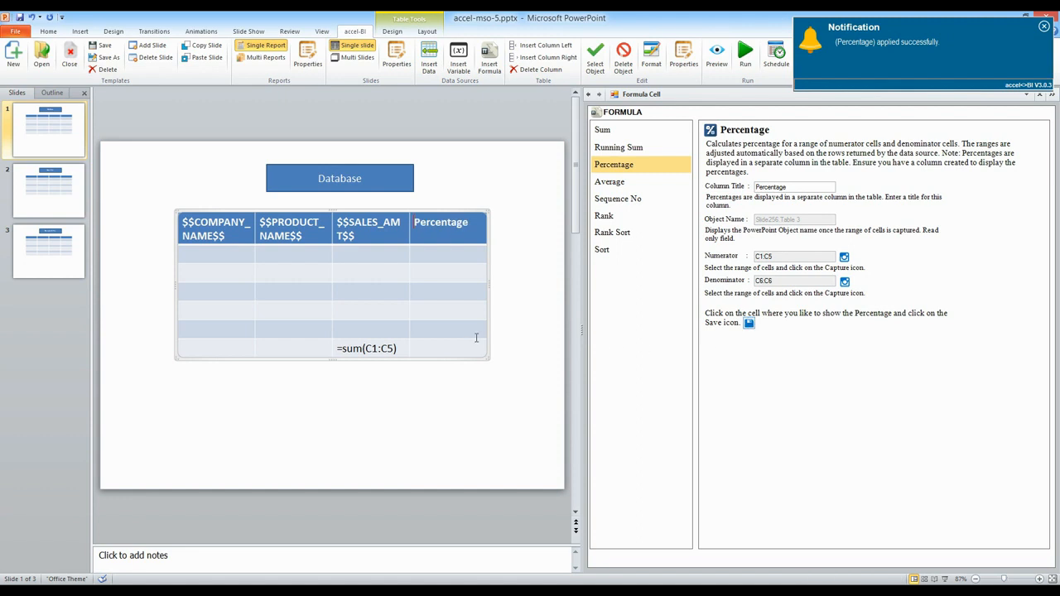
On the Excel File slide, create a file connection named Files_Demo pointing to the D:\DEMO folder.
click(45, 193)
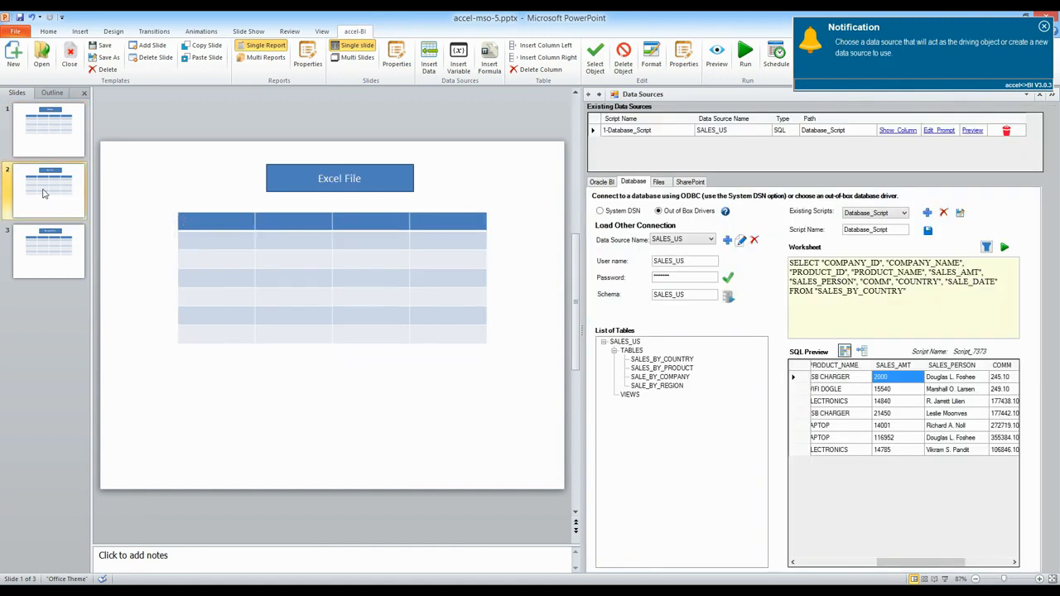
click(660, 182)
click(718, 212)
click(692, 227)
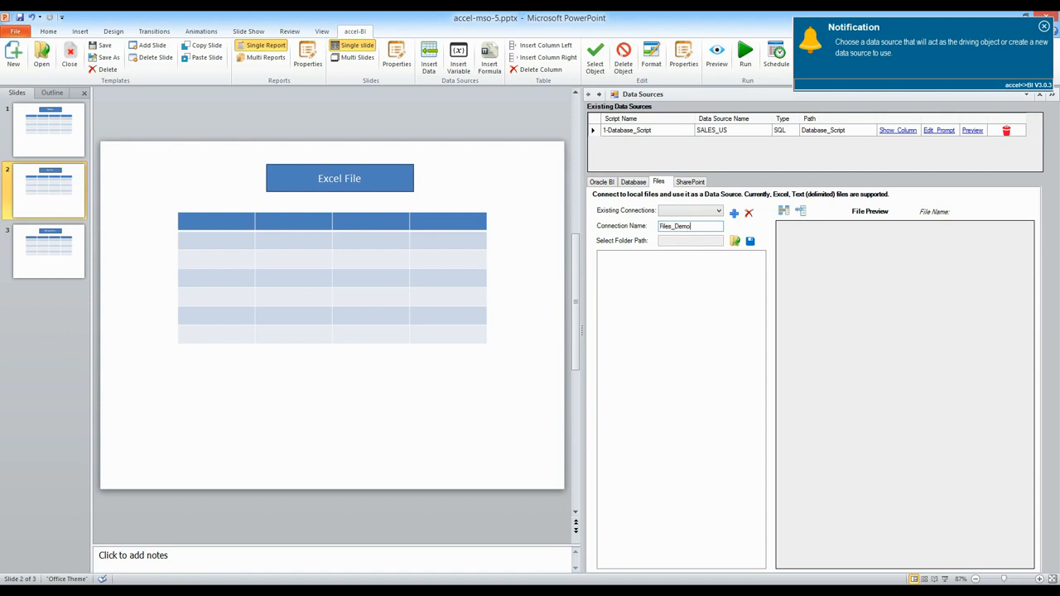
click(735, 241)
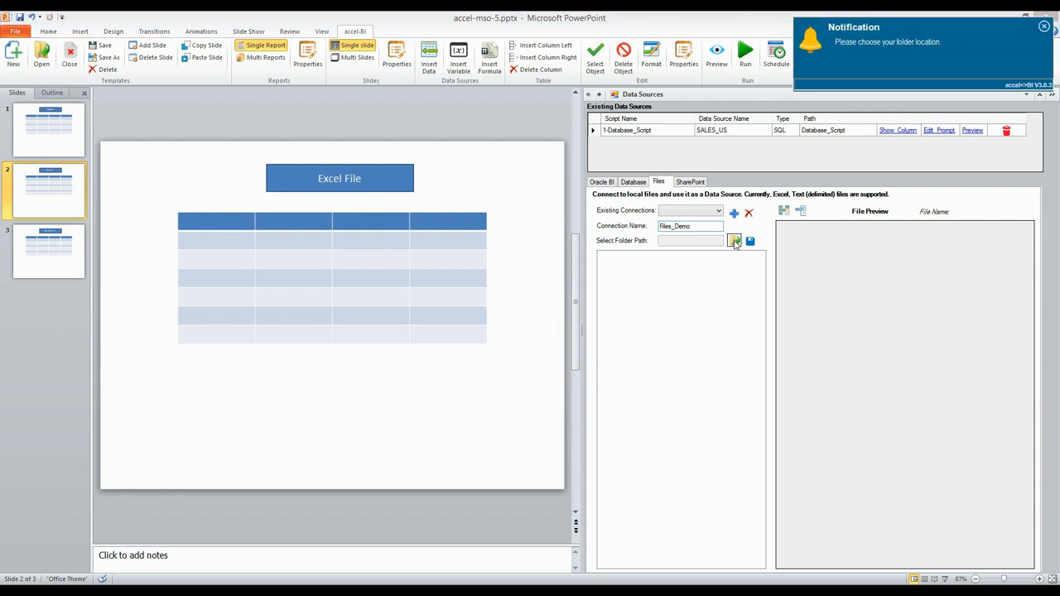
click(573, 408)
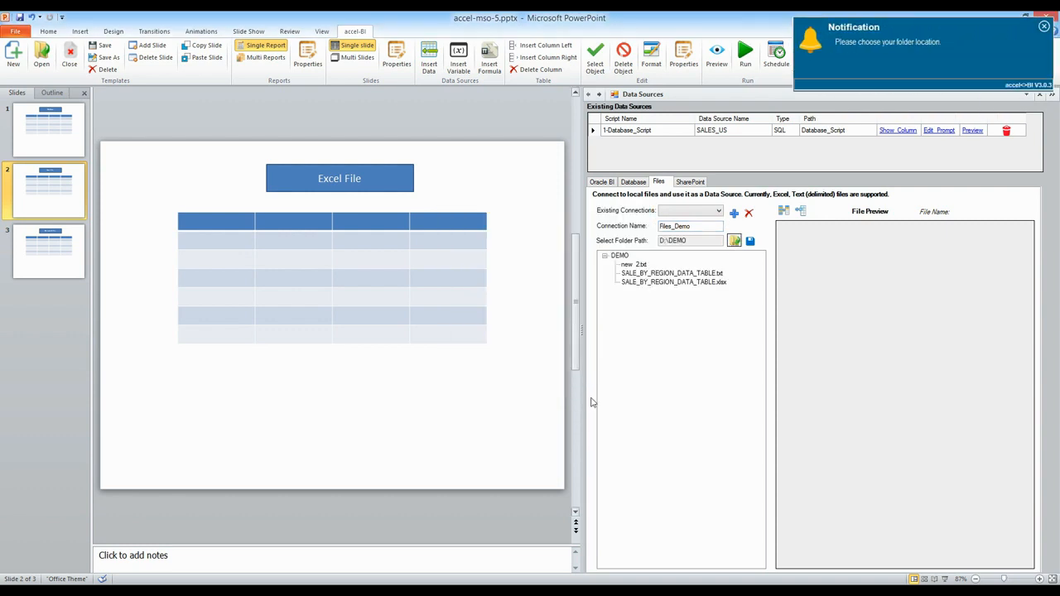
Load the SALES_BY_REGION sheet of SALE_BY_REGION_DATA_TABLE.xlsx into the file preview without adding any filters.
double_click(684, 283)
click(746, 274)
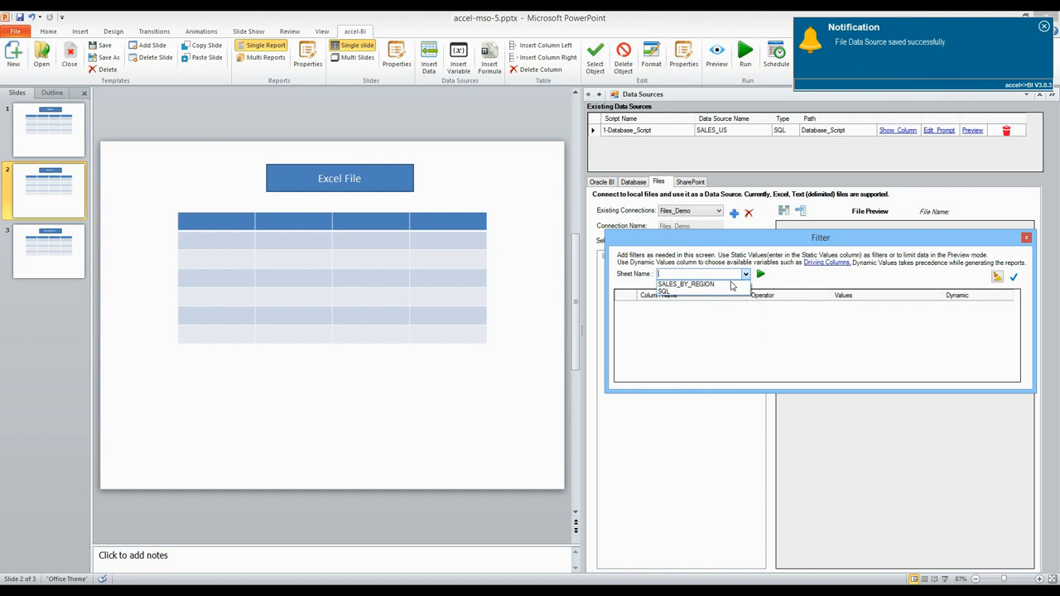
click(732, 285)
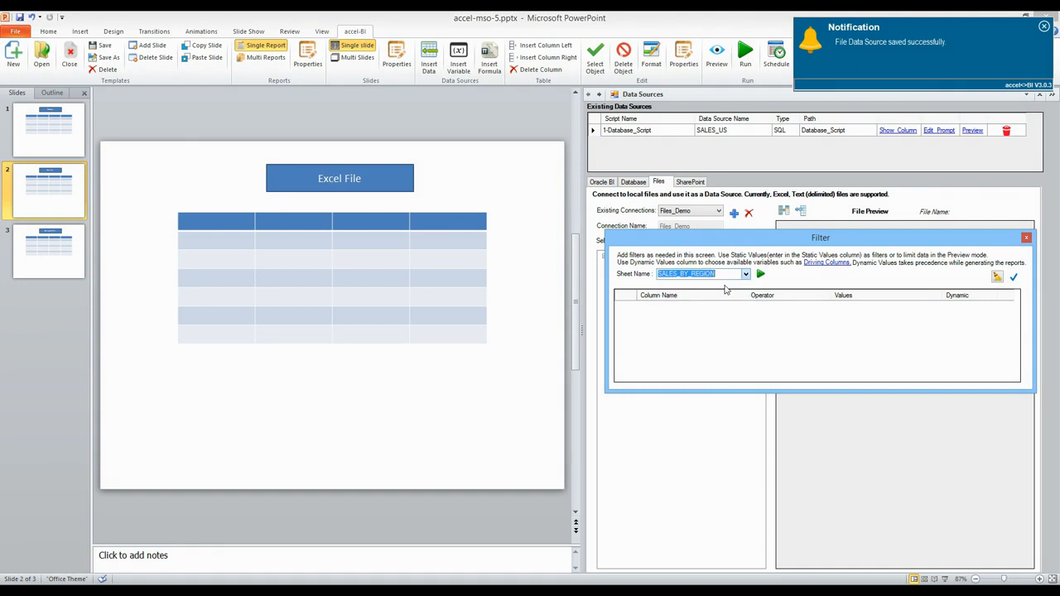
click(761, 277)
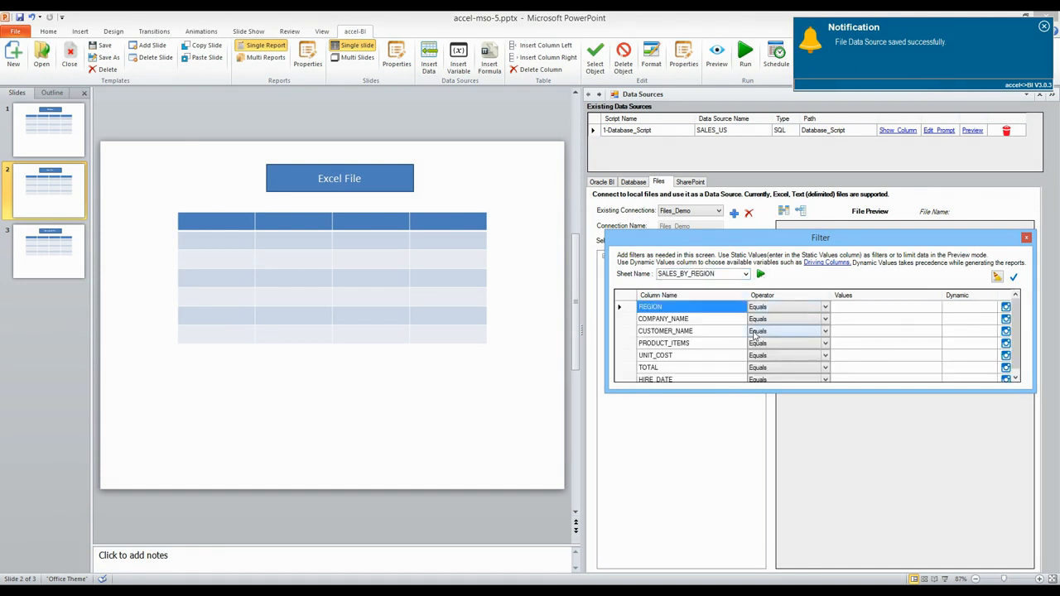
click(1014, 278)
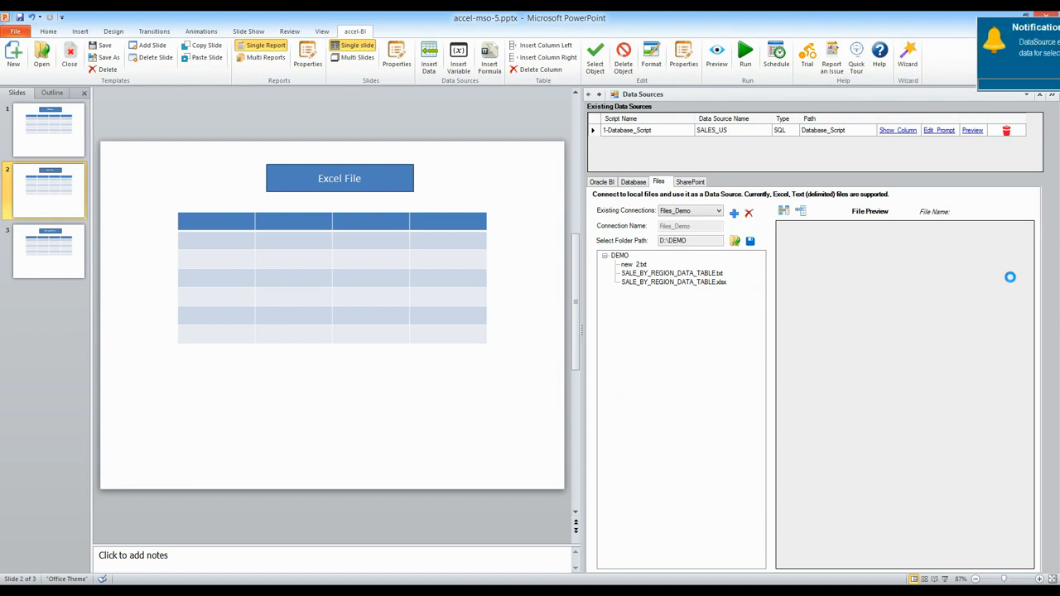
drag(838, 564, 807, 564)
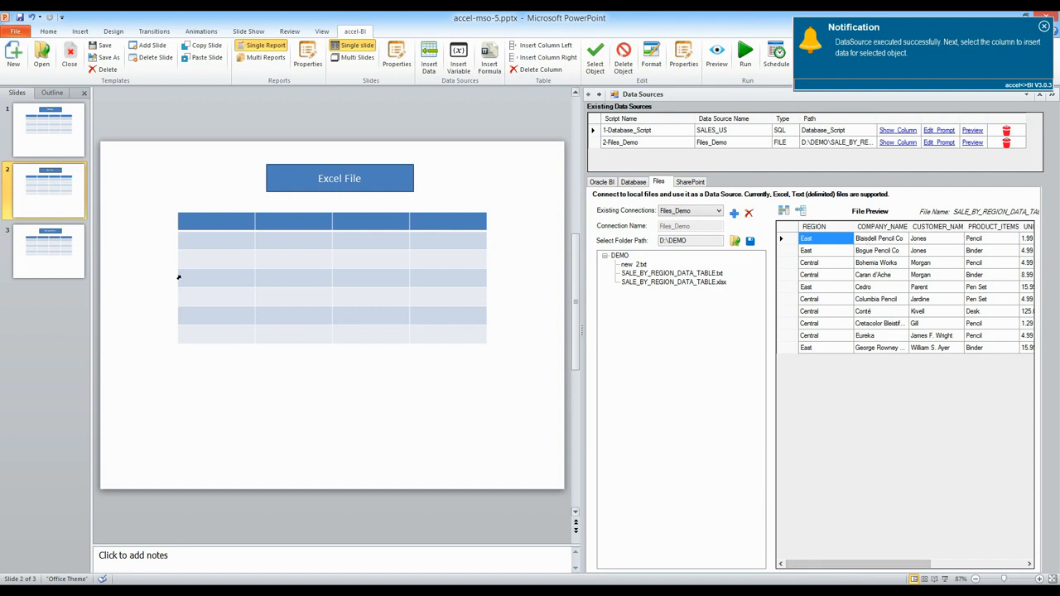
Insert the REGION and COMPANY_NAME data columns into the first two header cells of the Excel File slide's table.
click(205, 222)
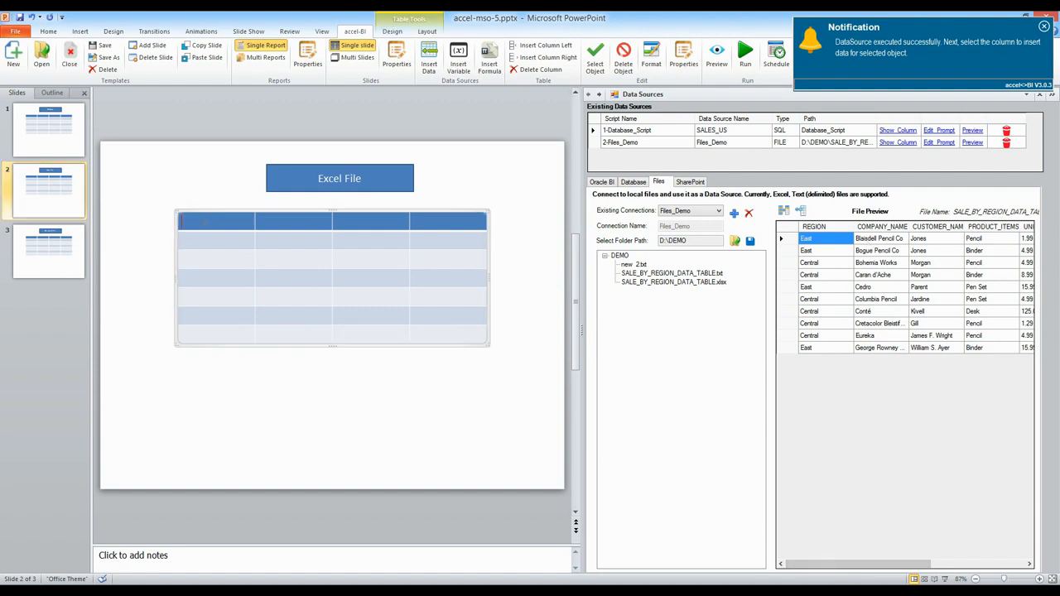
click(876, 239)
click(833, 241)
click(783, 211)
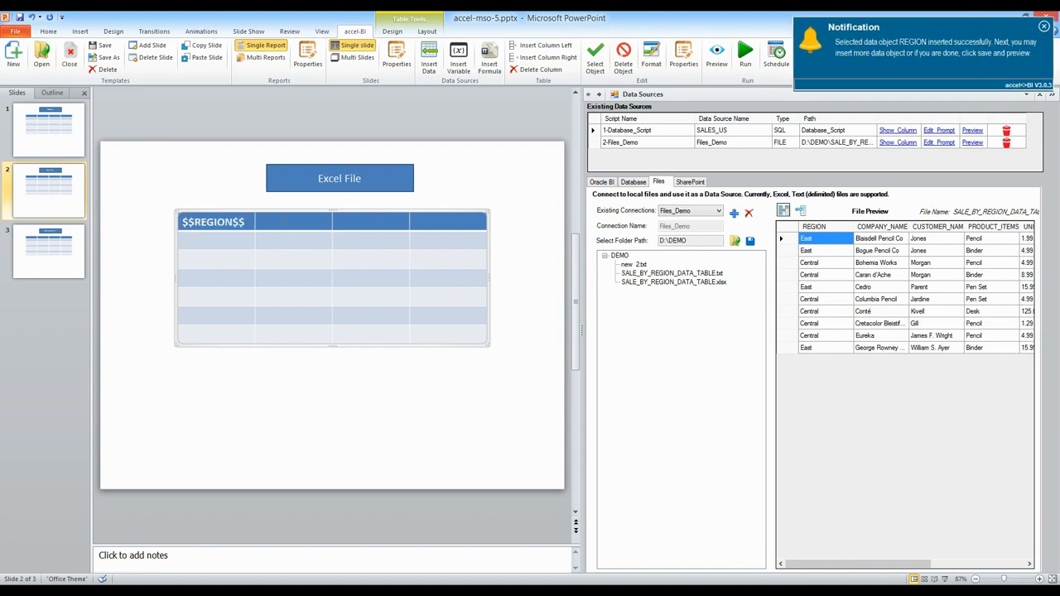
click(883, 239)
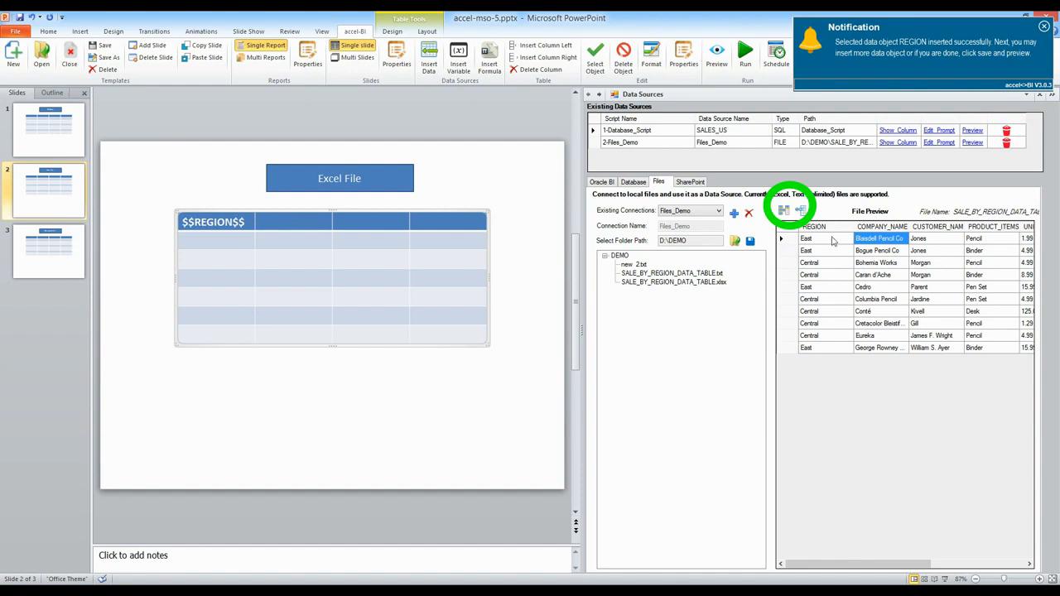
click(783, 208)
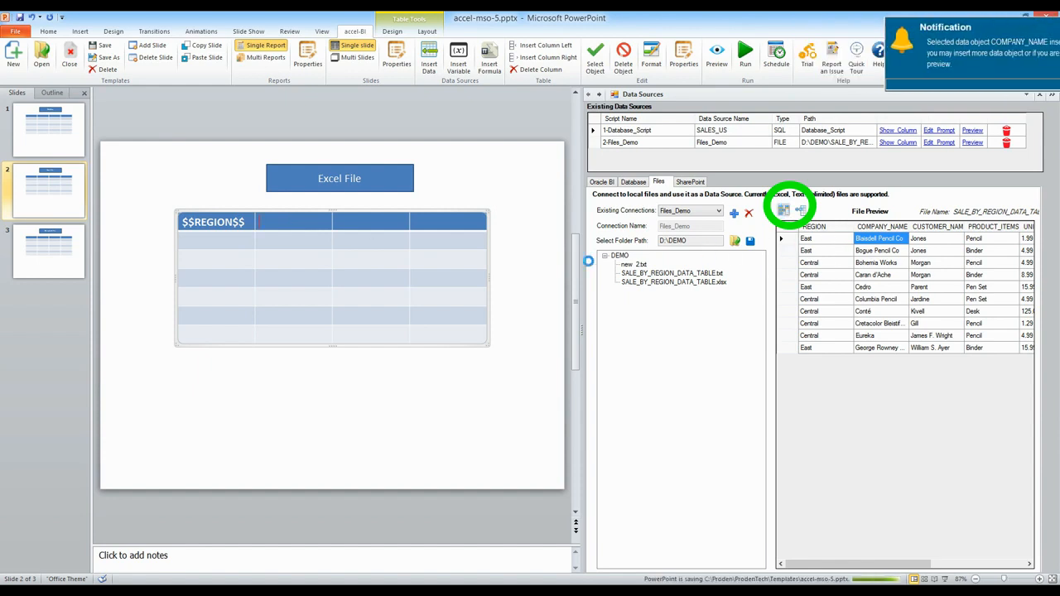
Insert the PRODUCT_ITEMS and UNIT_COST data columns into the third and fourth header cells of the table.
drag(873, 565, 952, 567)
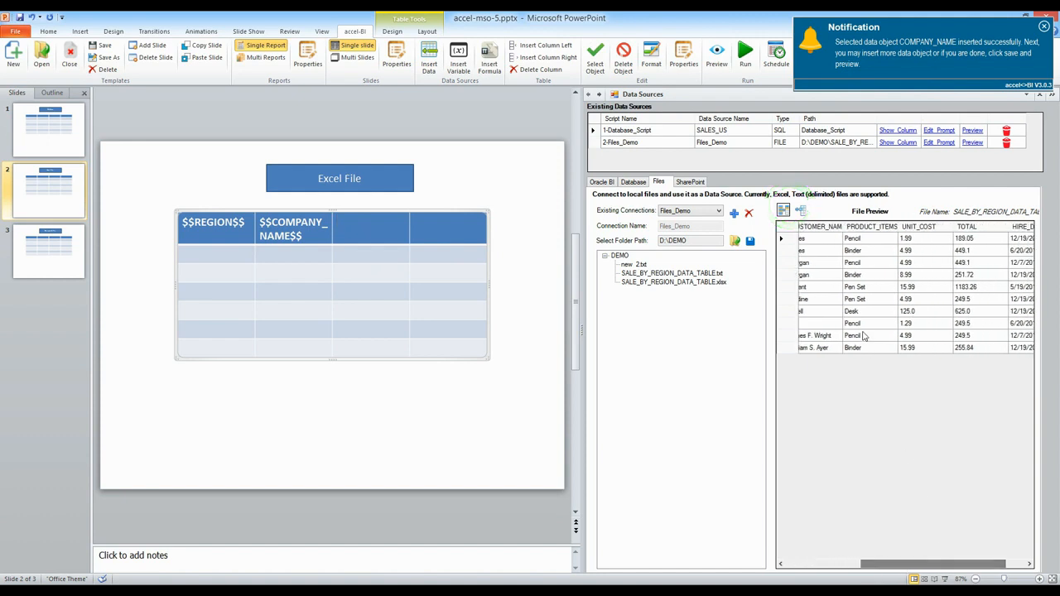
click(860, 240)
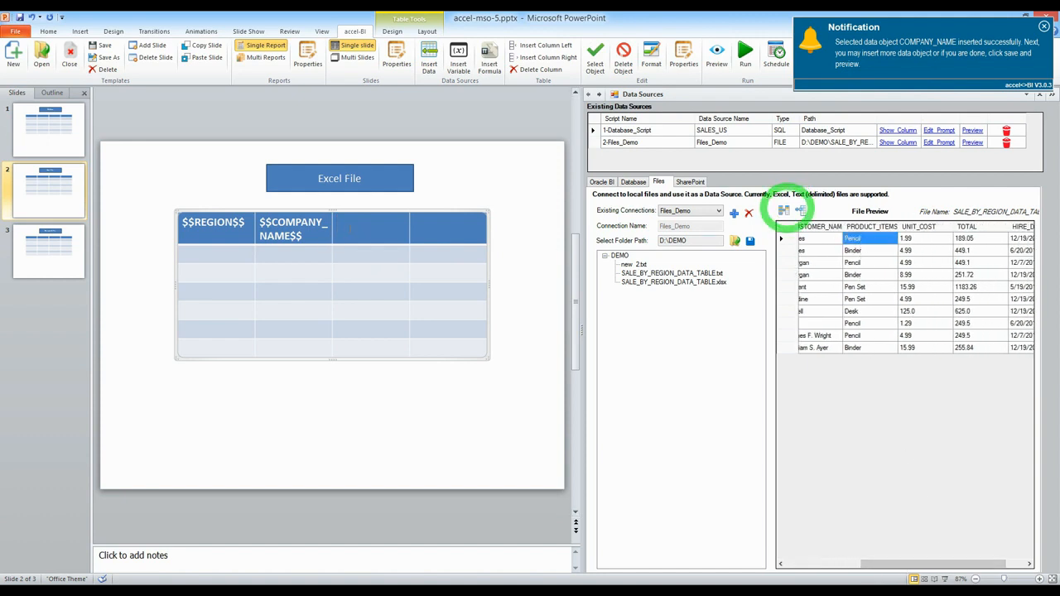
click(783, 211)
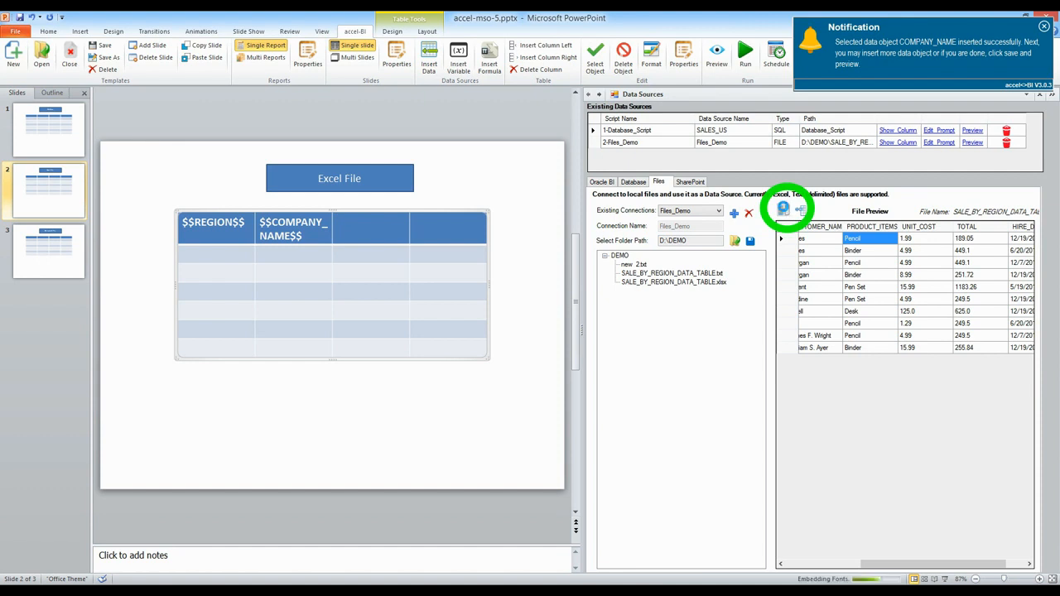
click(923, 240)
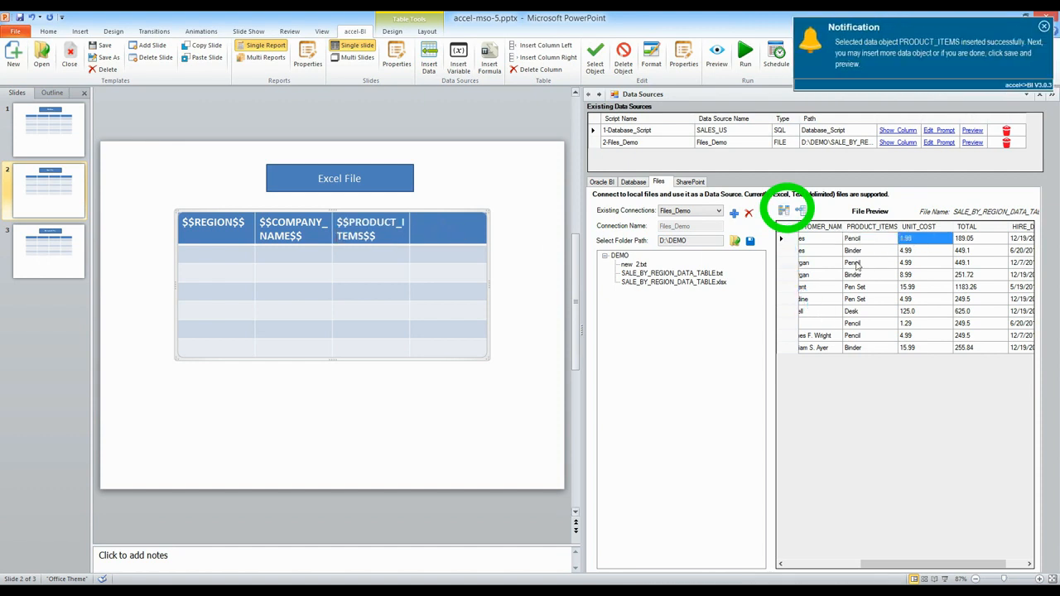
click(957, 241)
click(925, 239)
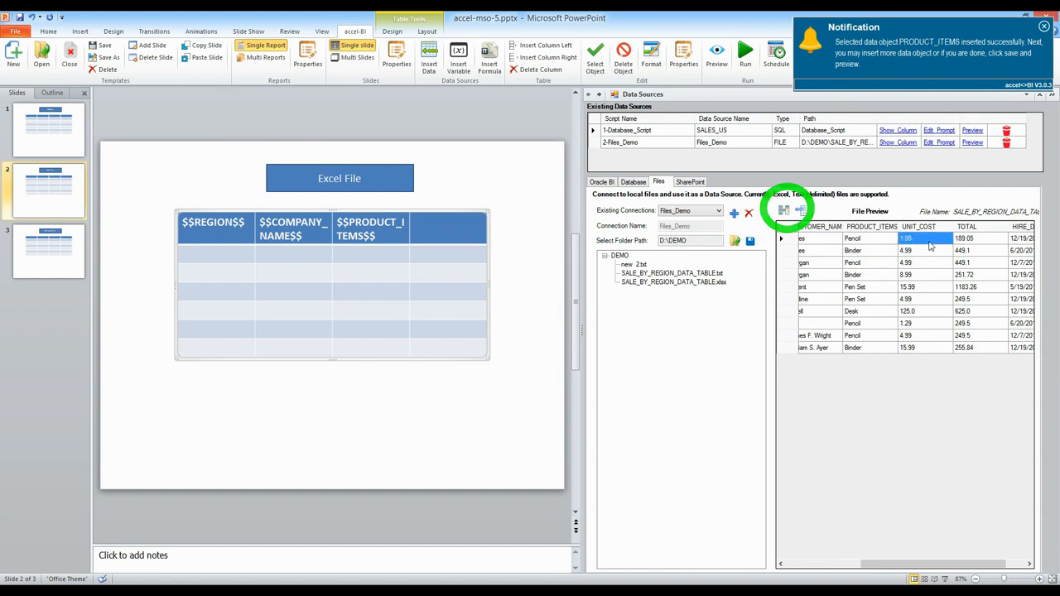
click(783, 211)
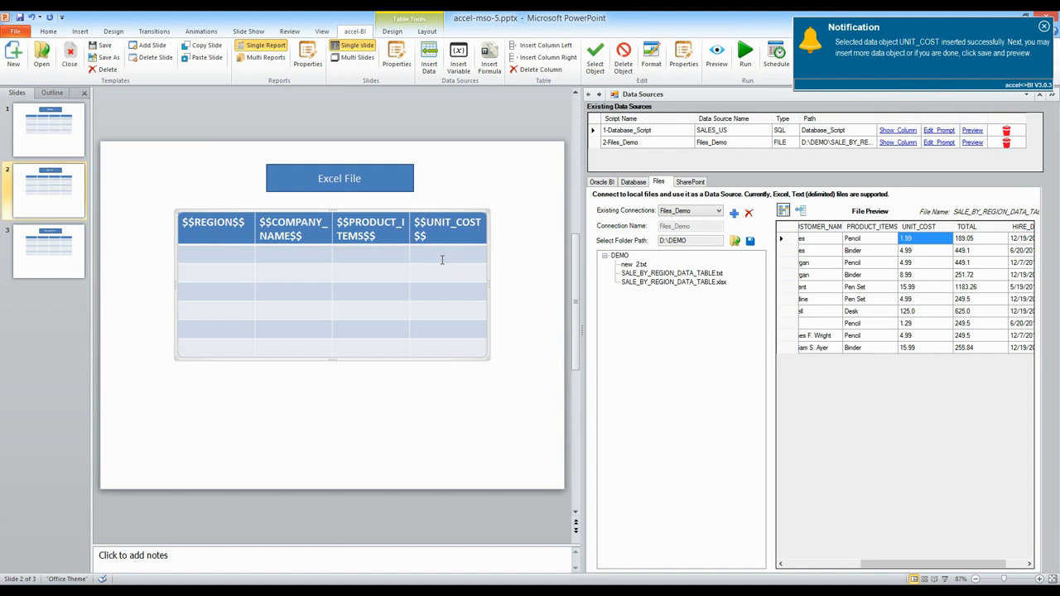
Add a Sum formula over cells D1:D5 in the last cell of the UNIT_COST column.
click(489, 60)
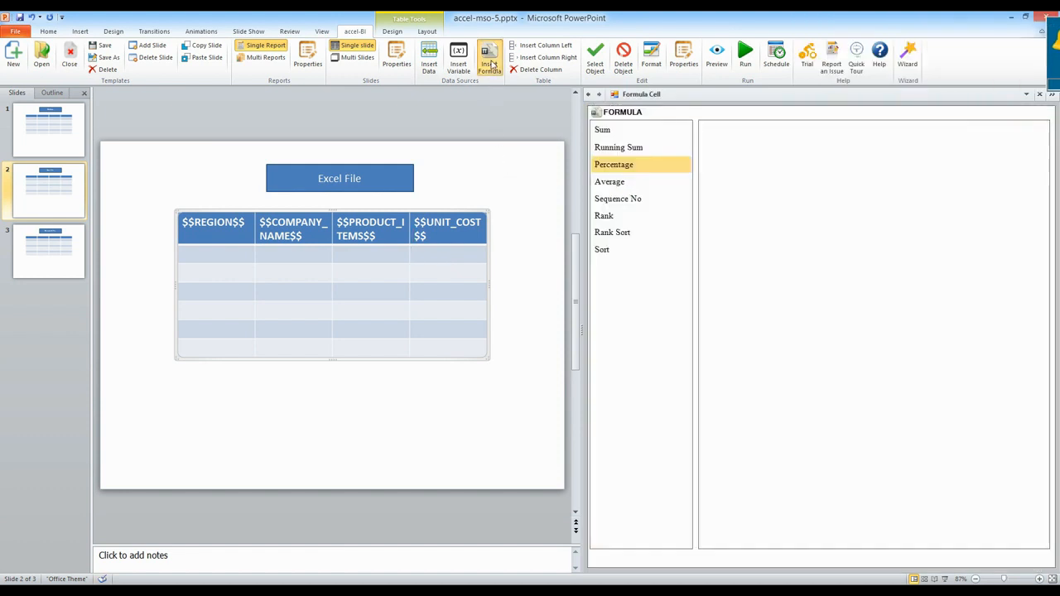
click(456, 257)
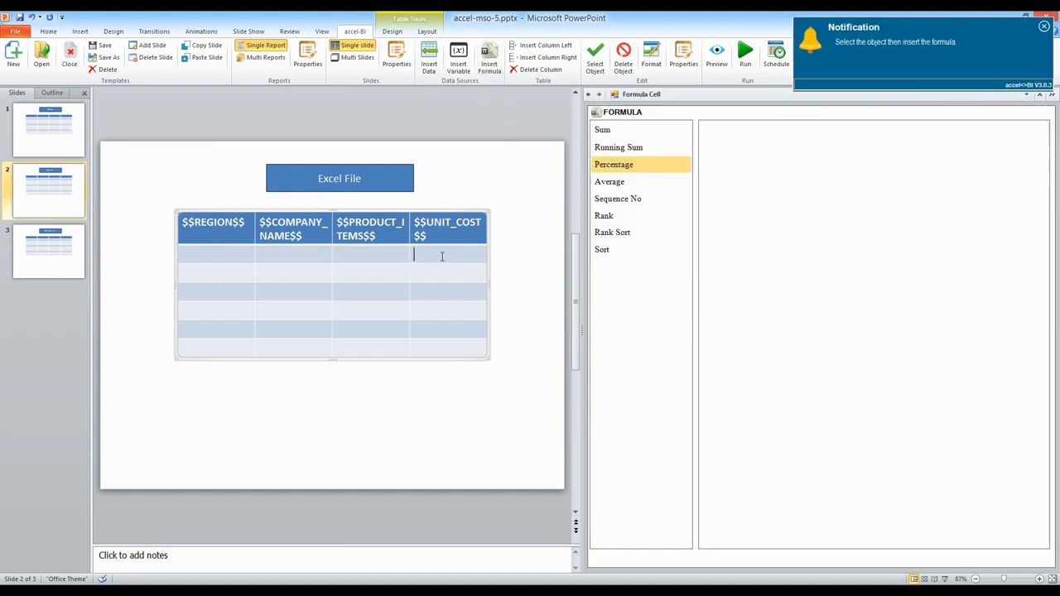
drag(446, 259, 447, 330)
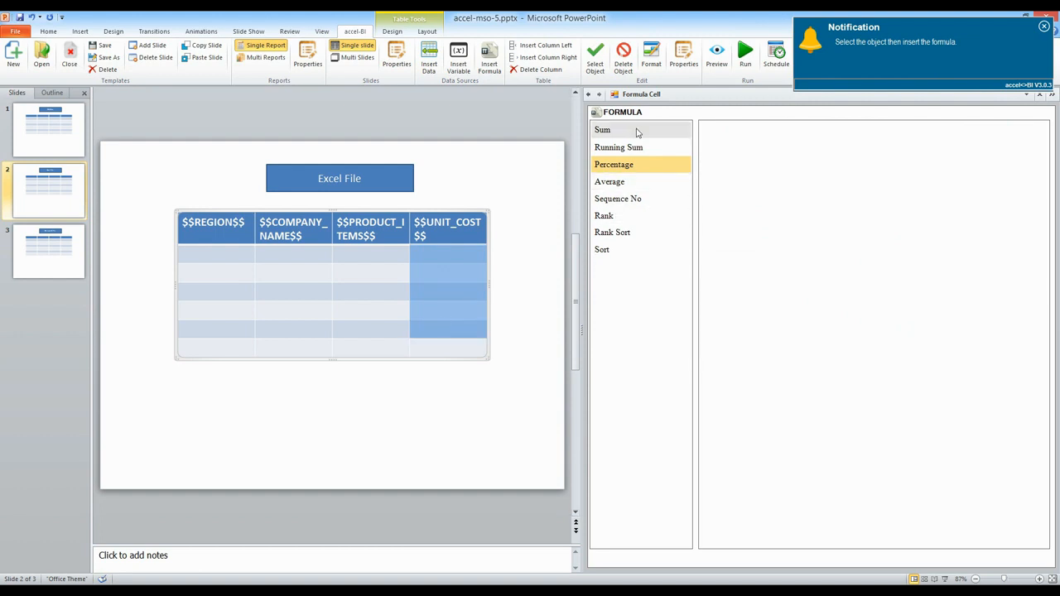
click(608, 130)
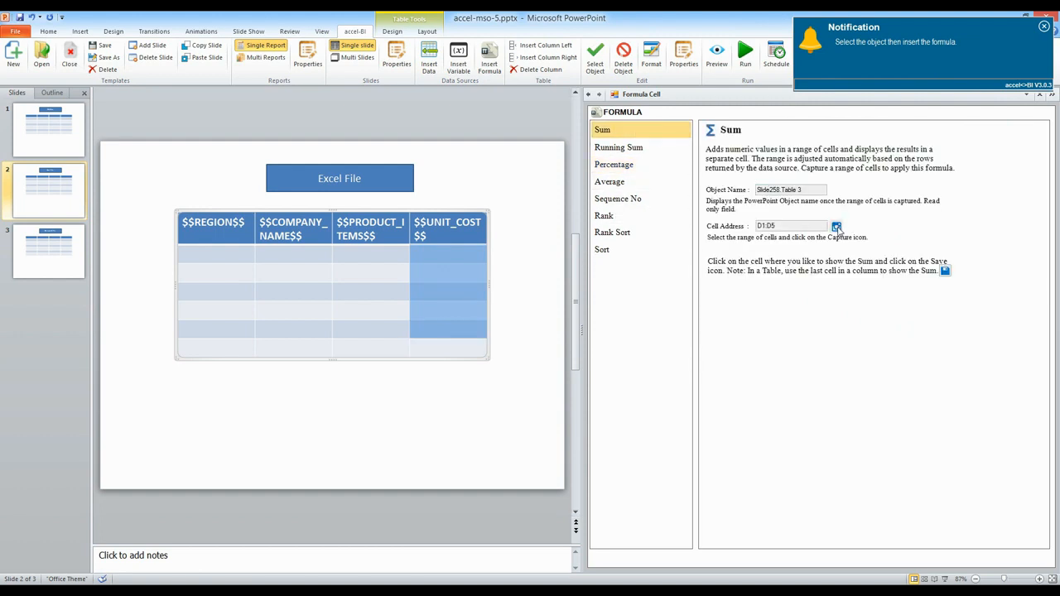
click(456, 346)
click(944, 271)
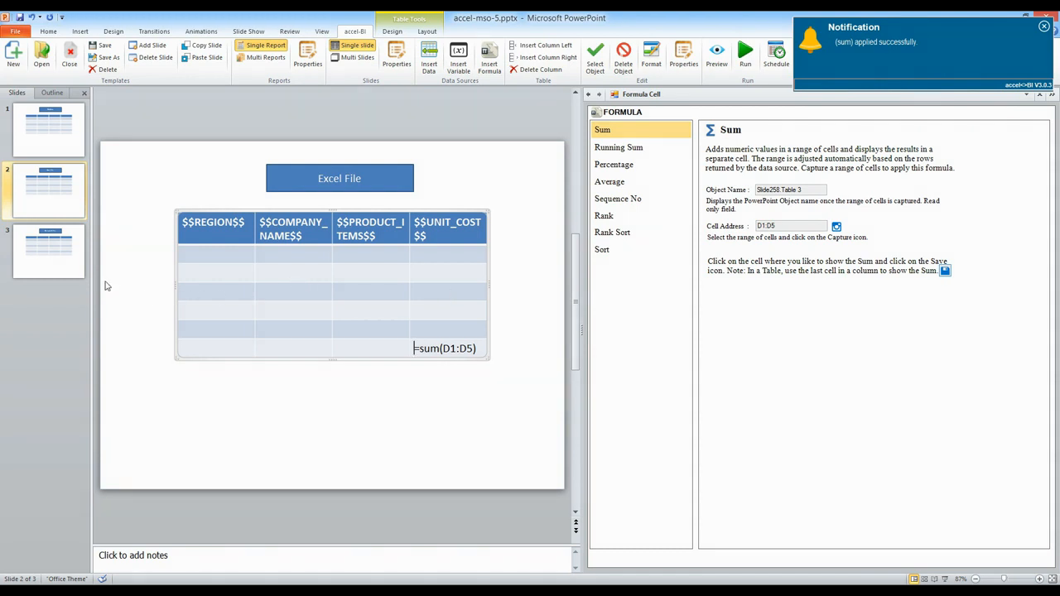
On the Delimited File slide, load SALE_BY_REGION_DATA_TABLE.txt into the file preview with Comma (,) as the delimiter and no filters.
click(56, 258)
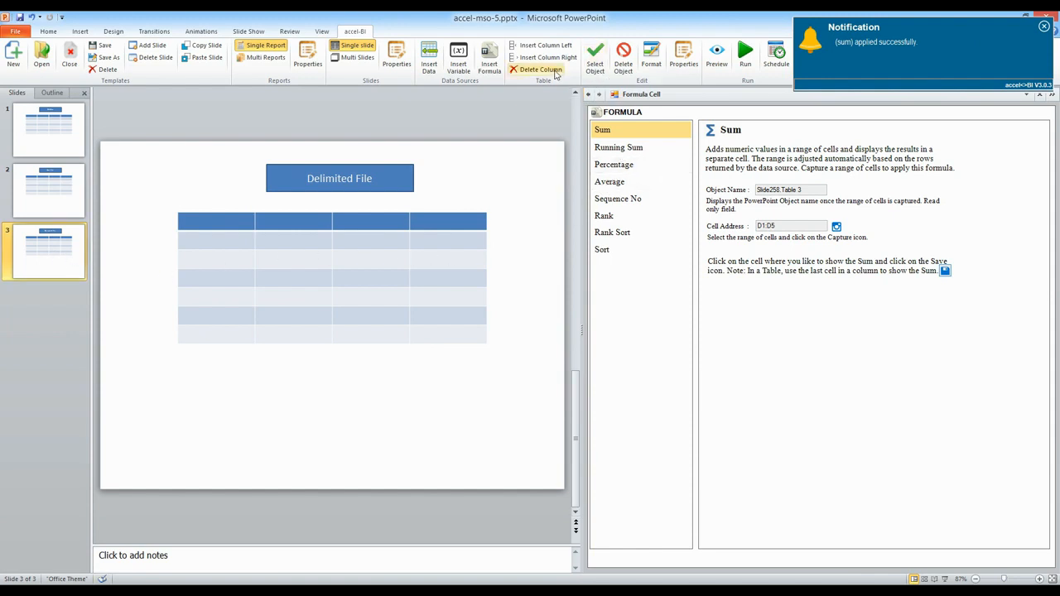
click(588, 96)
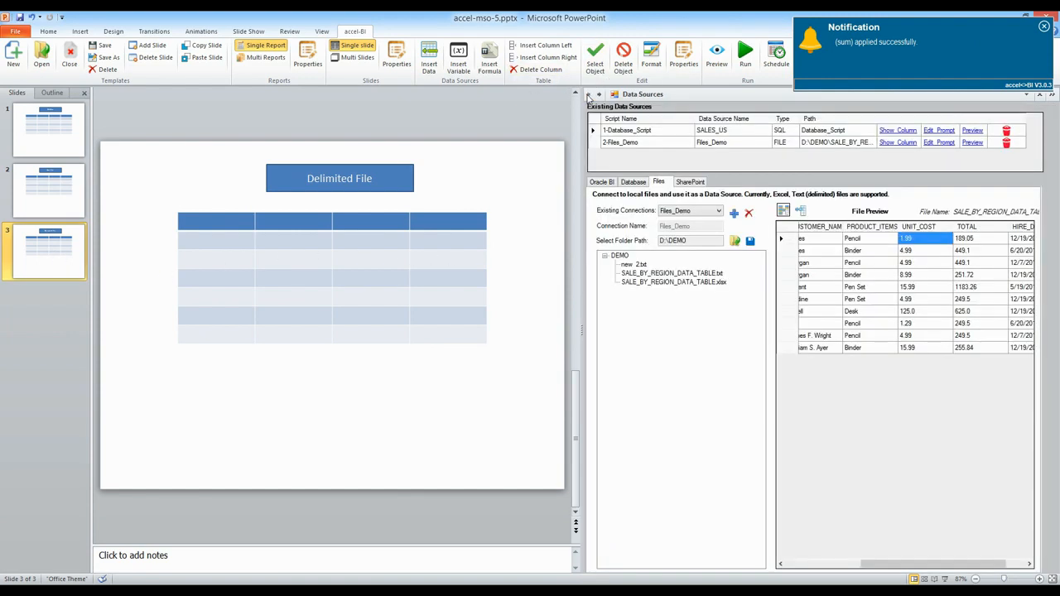
click(715, 274)
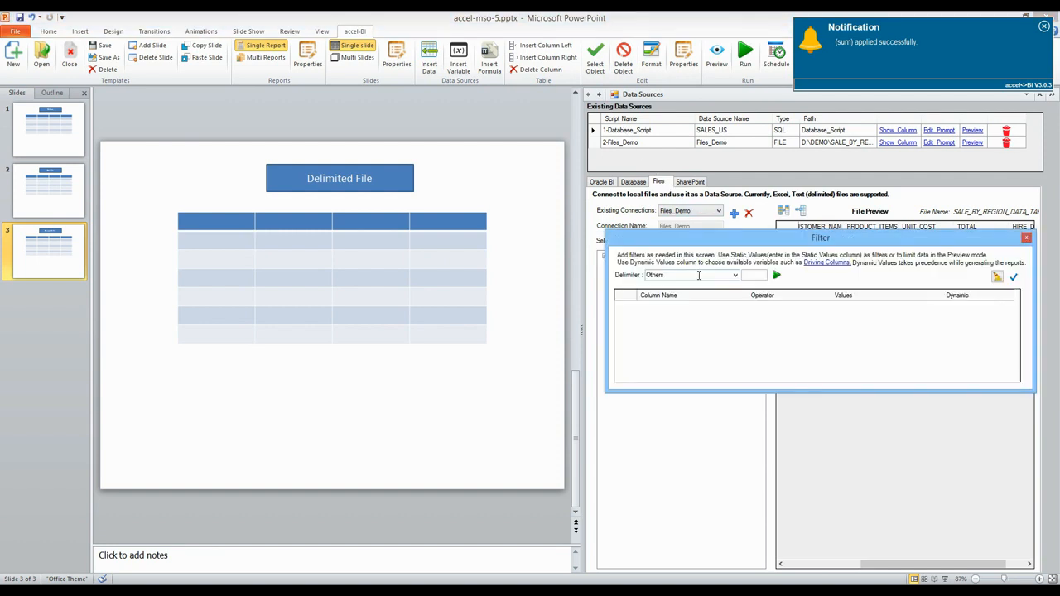
click(720, 279)
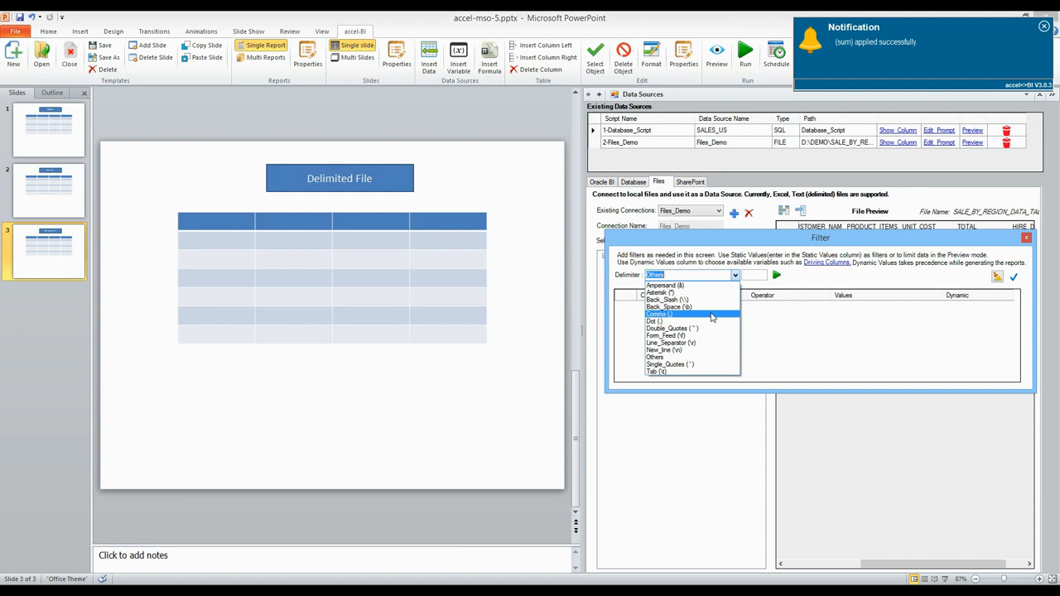
click(711, 315)
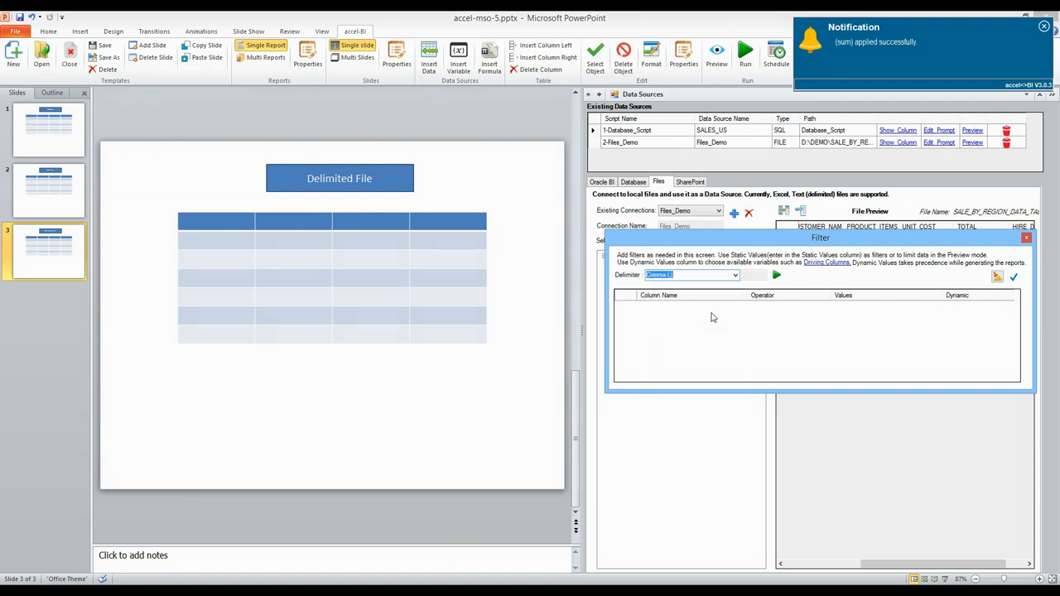
click(776, 276)
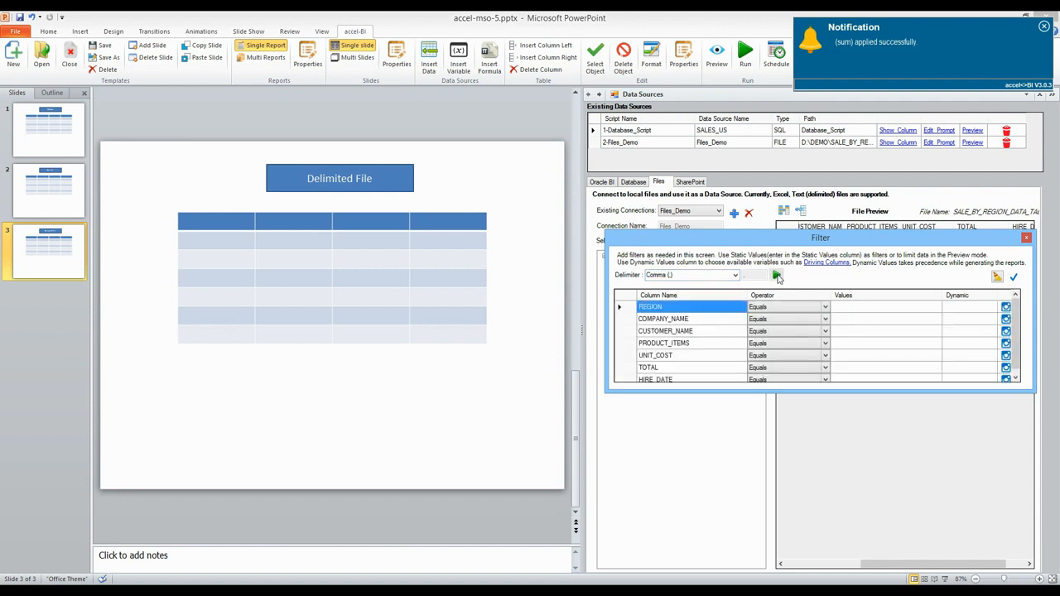
click(1013, 278)
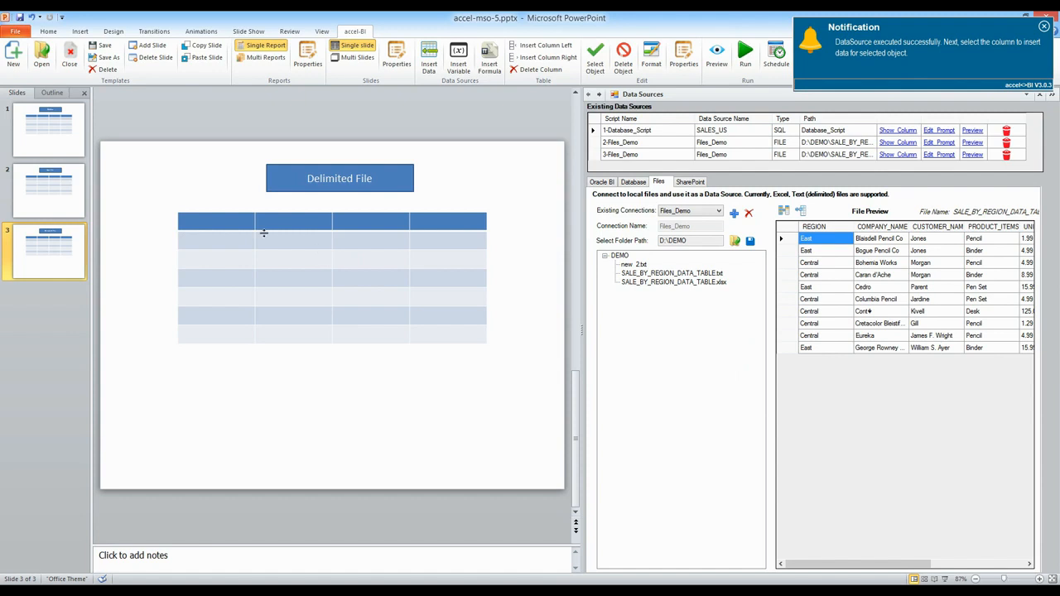
Insert the REGION and COMPANY_NAME data columns into the first two header cells of the Delimited File slide's table.
click(233, 221)
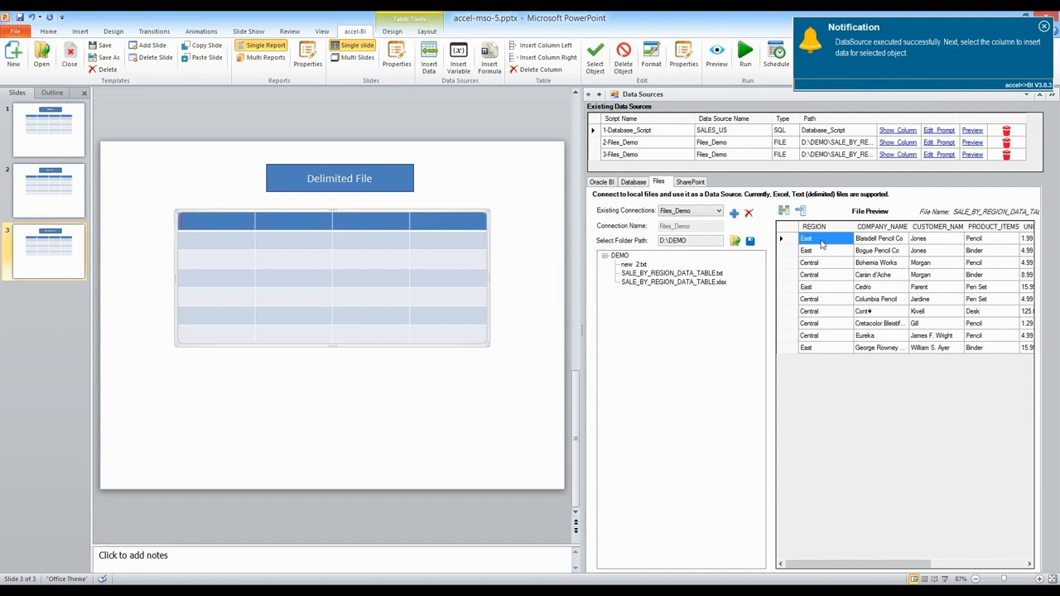
click(785, 210)
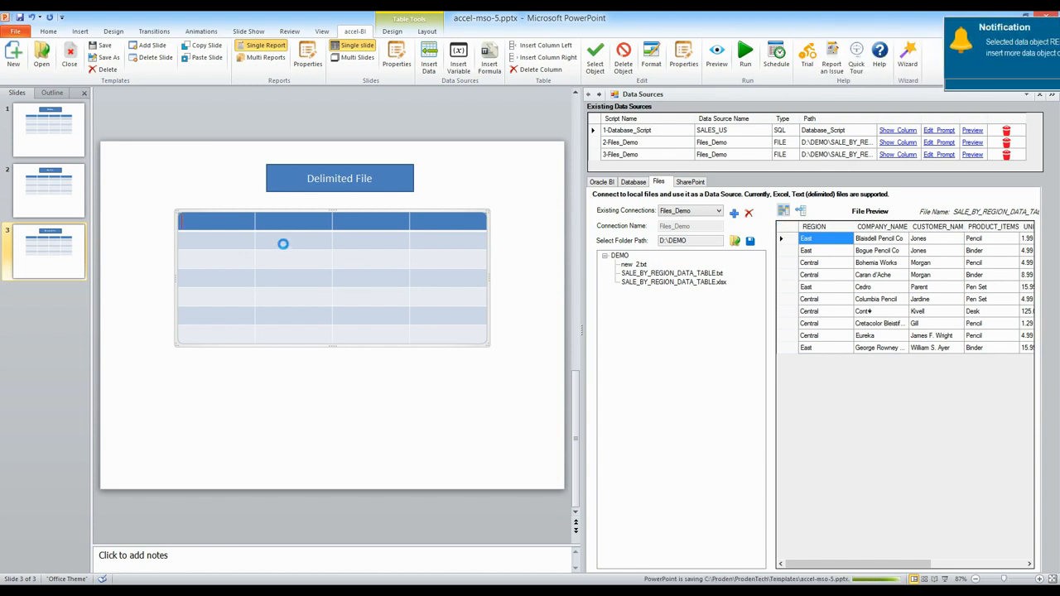
click(873, 240)
click(791, 212)
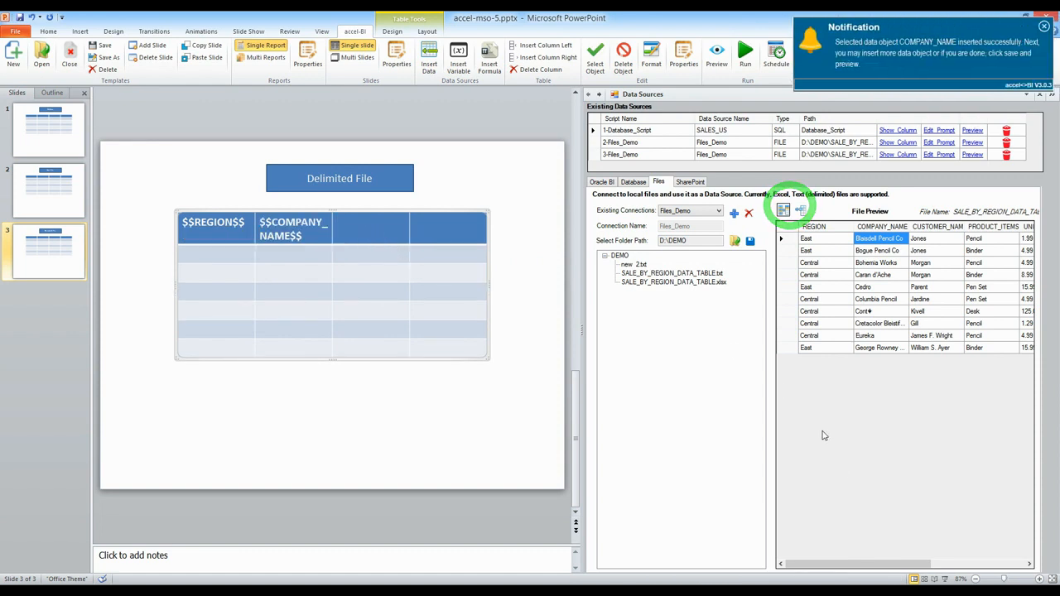
Insert the PRODUCT_ITEMS and TOTAL data columns into the third and fourth header cells of the Delimited File slide's table.
drag(861, 564, 920, 564)
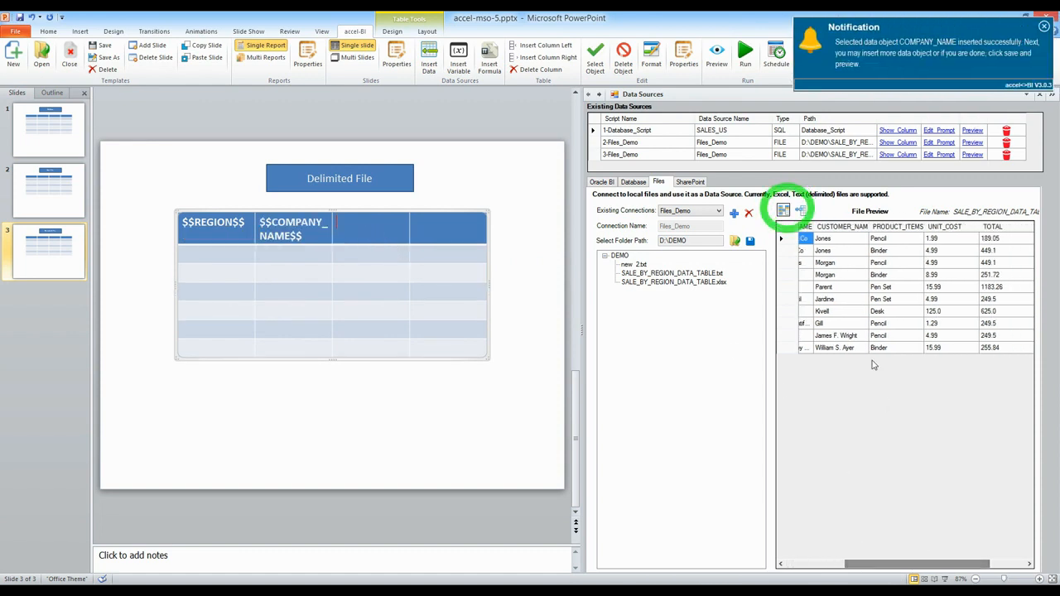
click(885, 239)
click(783, 211)
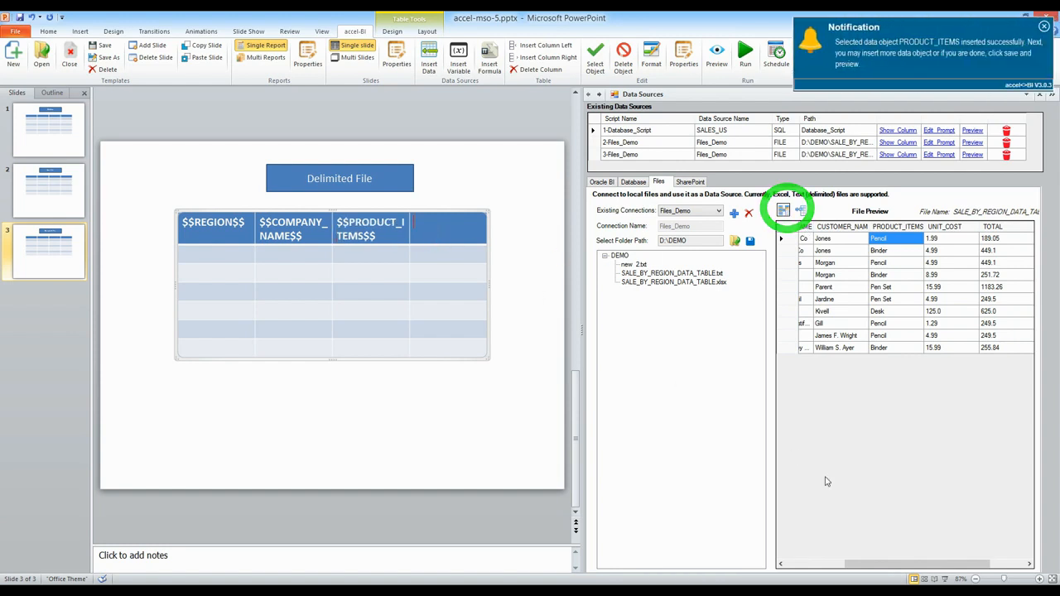
drag(896, 567, 903, 567)
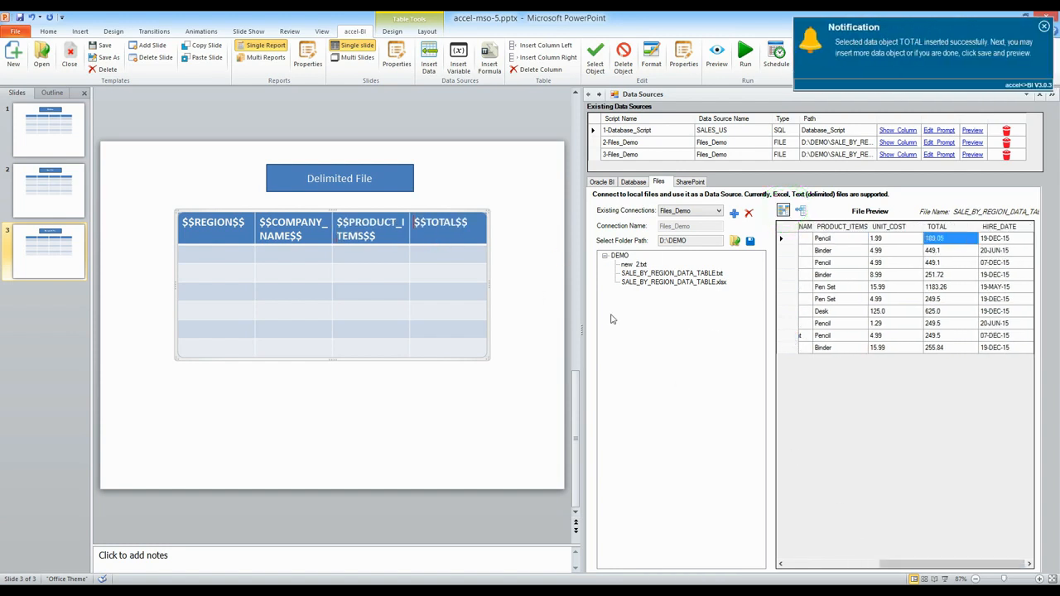
Add a Sum formula over cells D1:D5 in the last cell of the TOTAL column.
drag(446, 259, 449, 331)
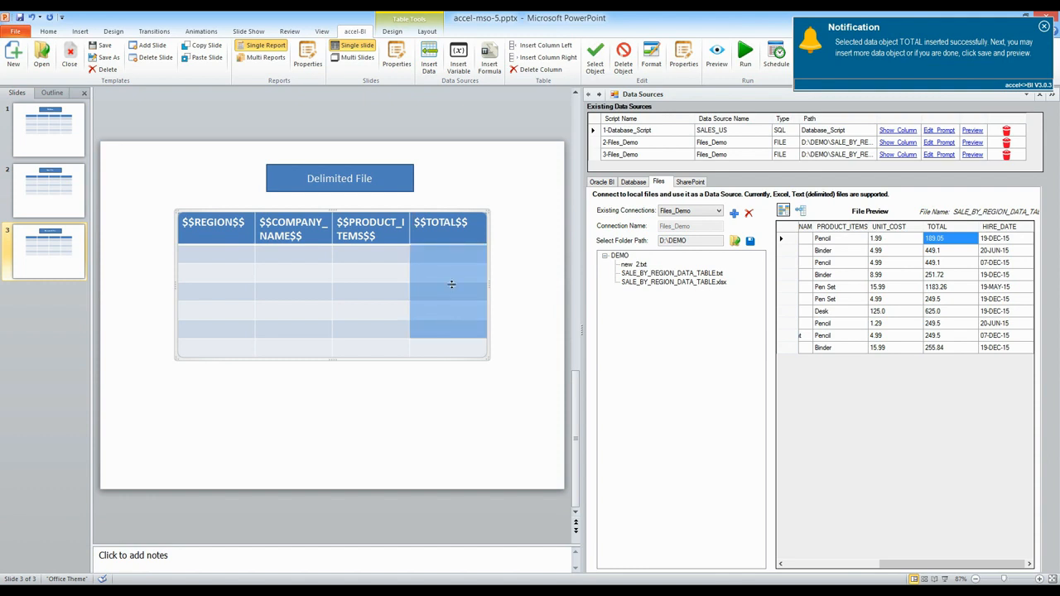
click(491, 65)
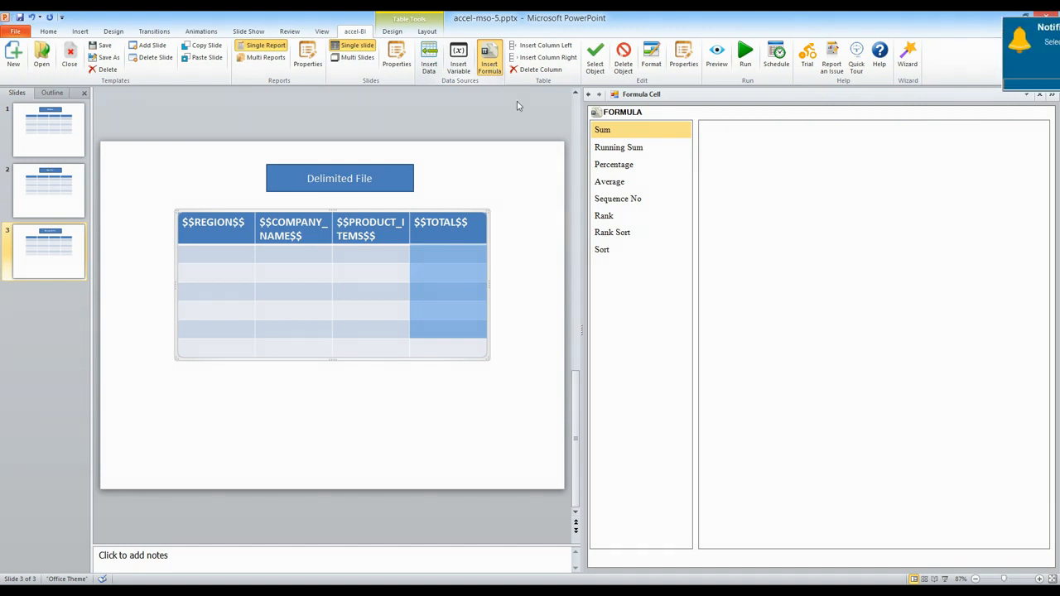
click(654, 130)
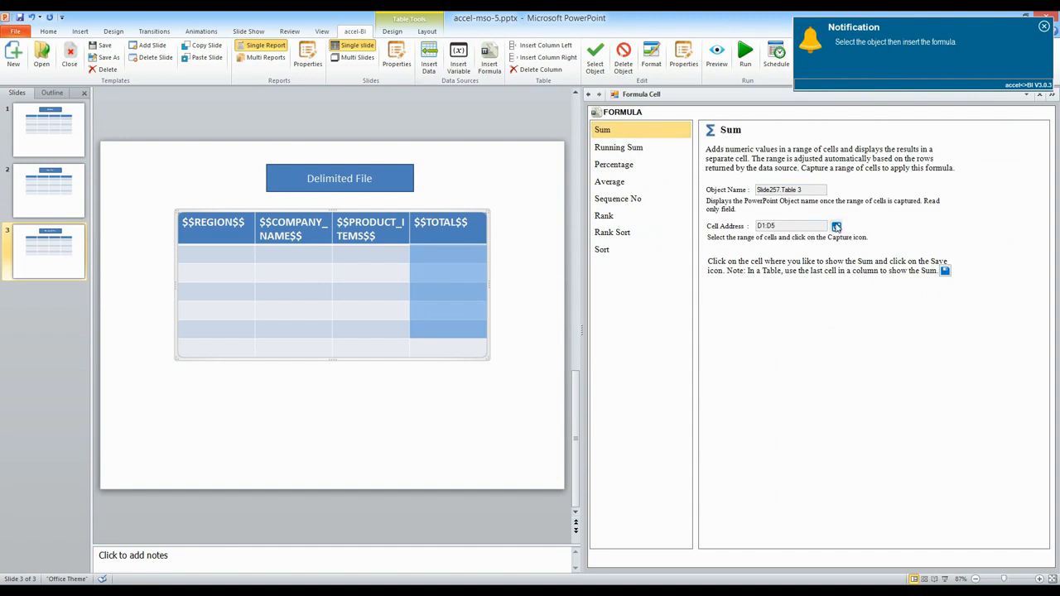
click(433, 349)
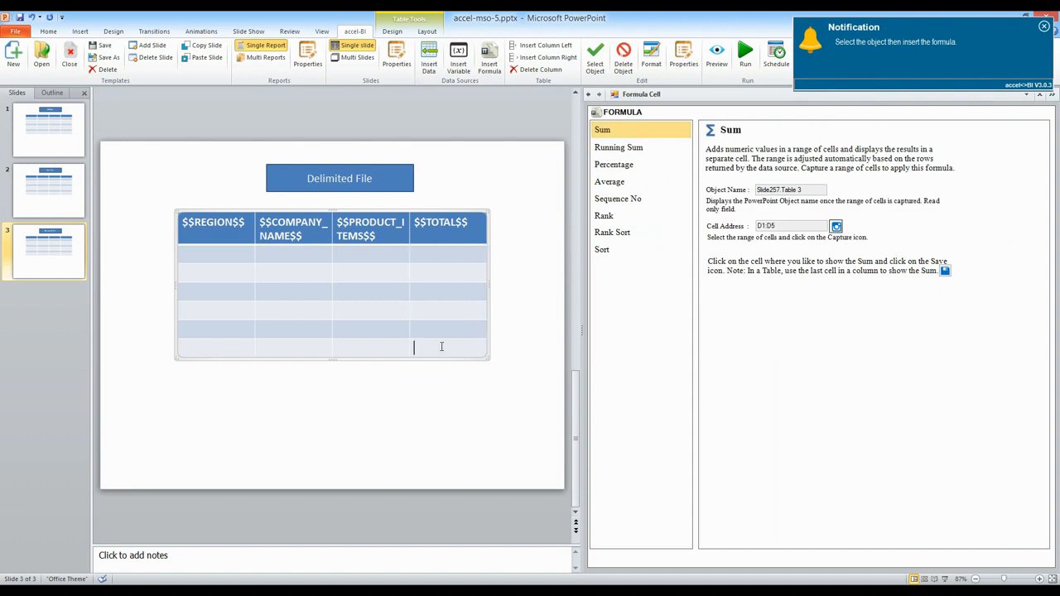
click(945, 270)
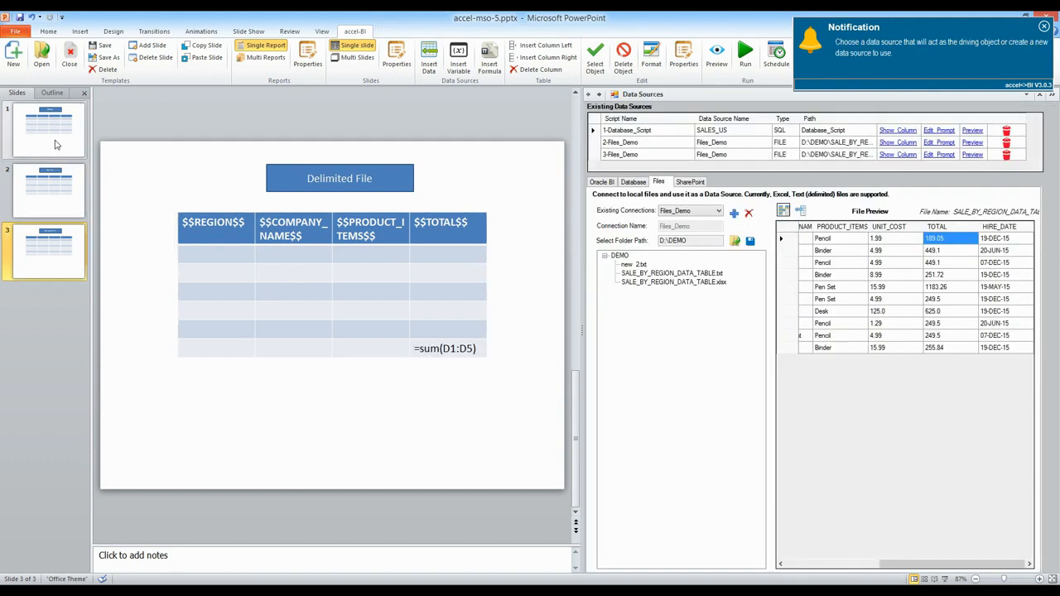
Apply the Aspect design theme to all slides of the report template.
click(48, 128)
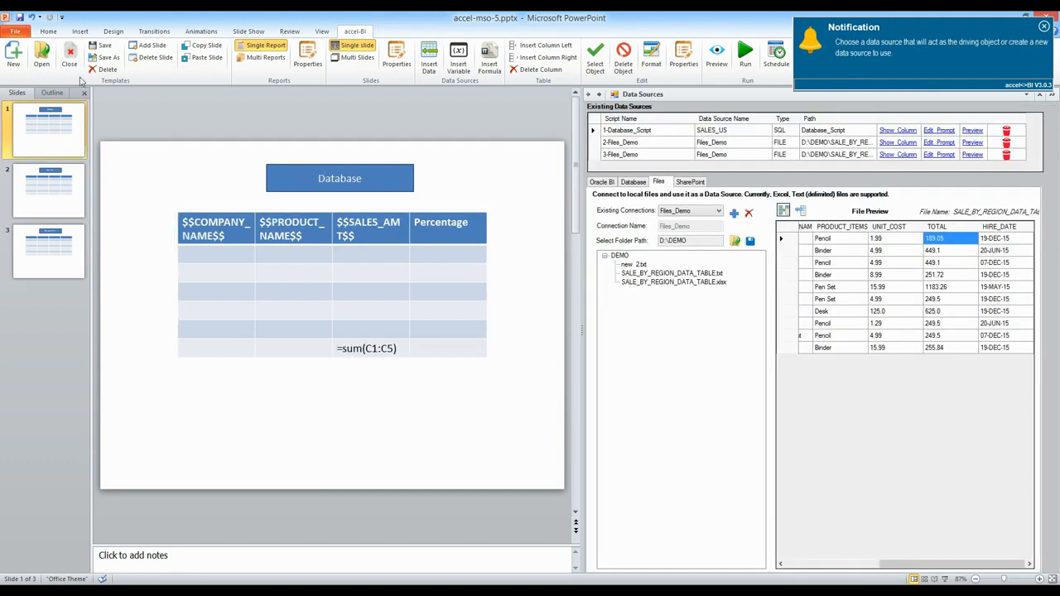
click(112, 32)
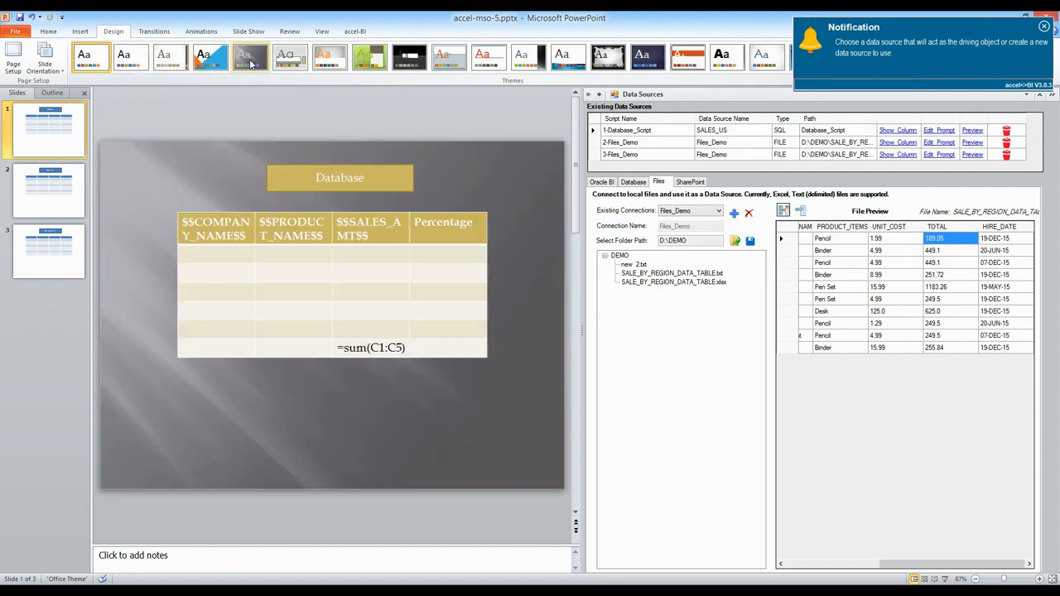
click(332, 60)
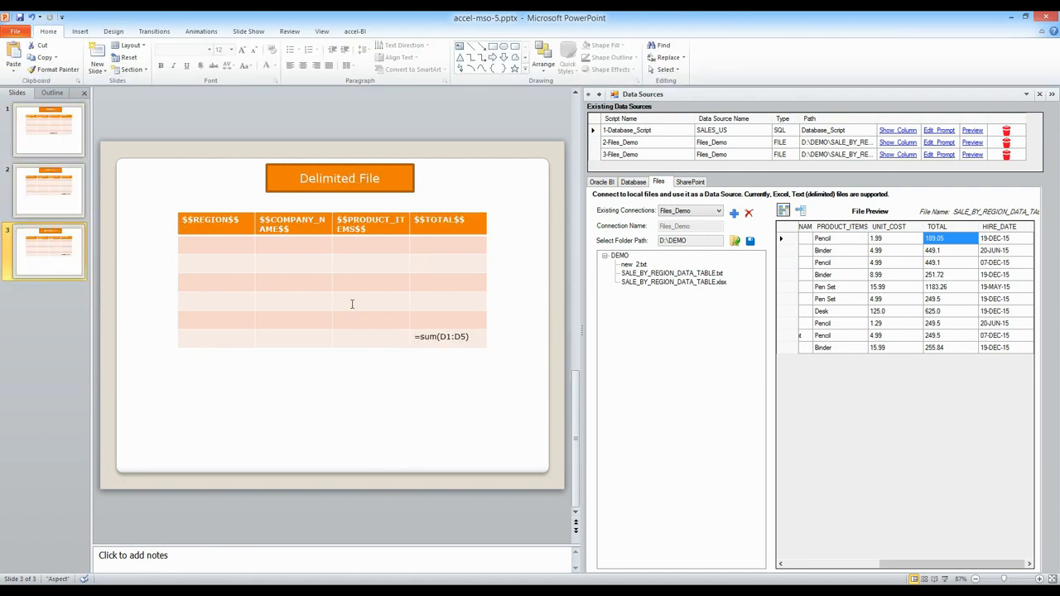
Generate a preview of the report from the accel-BI template.
click(357, 32)
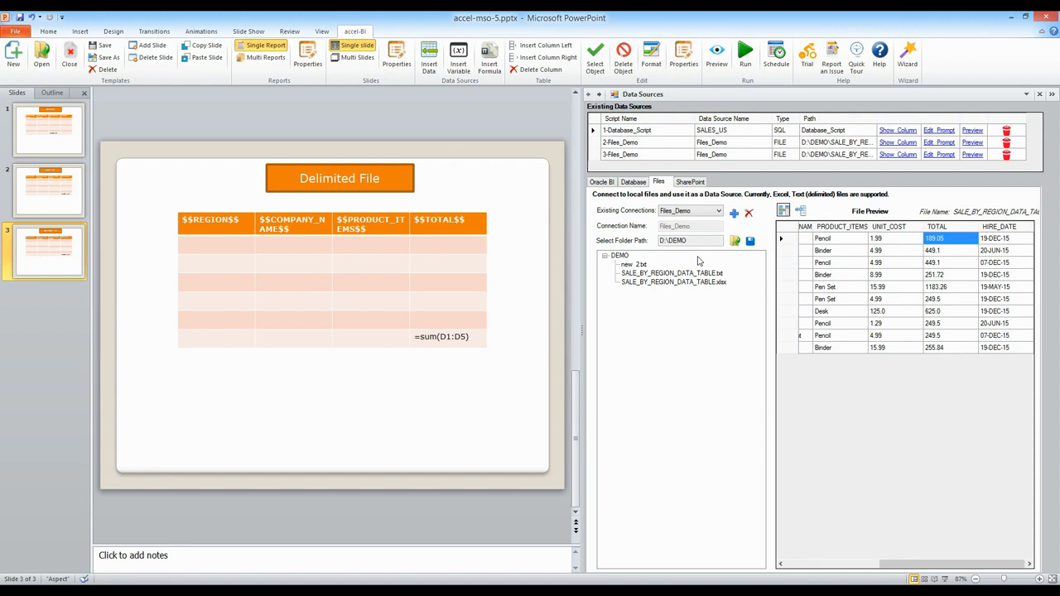
click(718, 53)
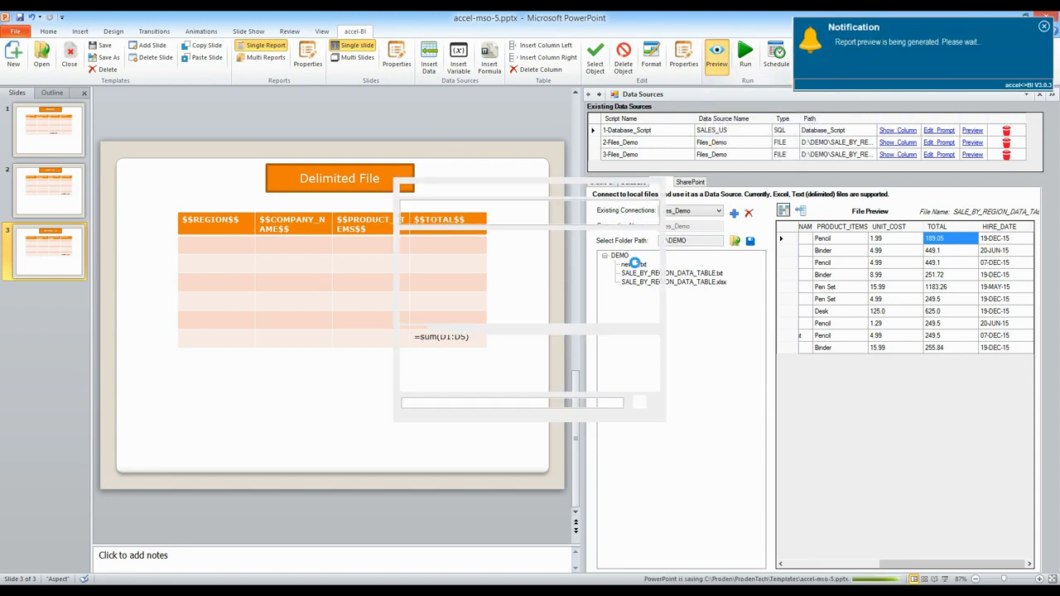